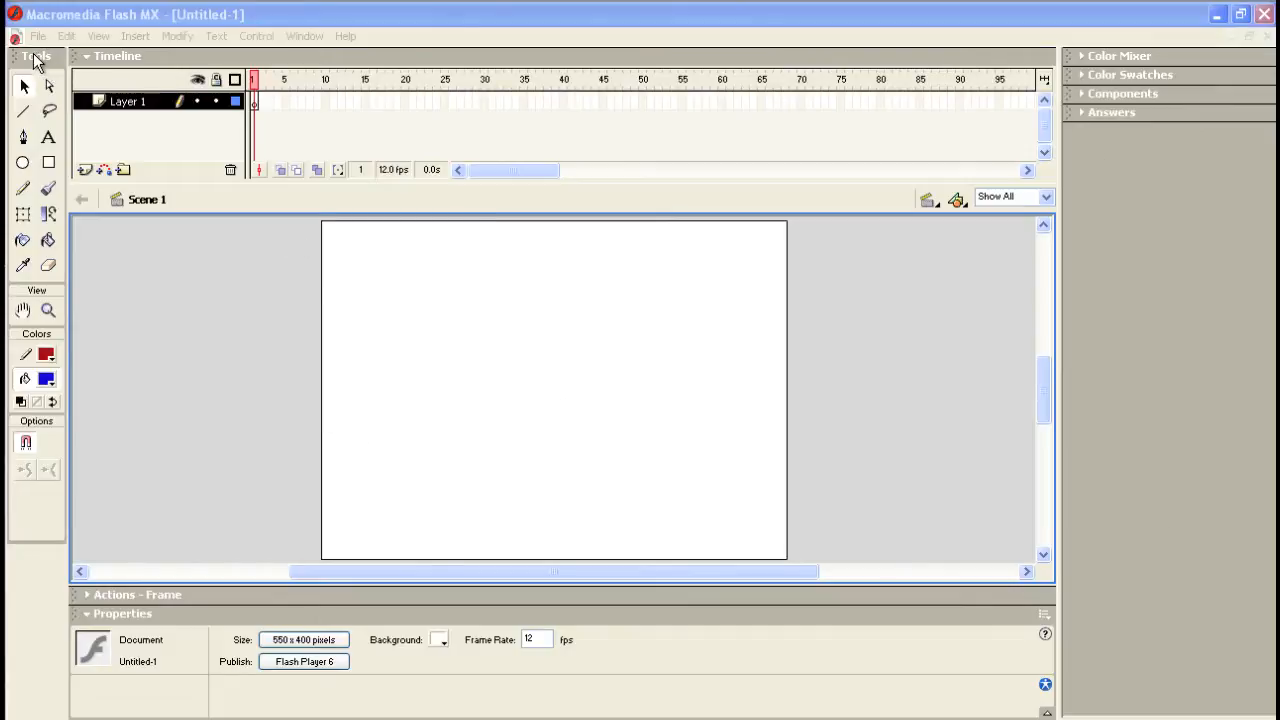
Open the document's Library panel and dock it with the other side panels, below Answers.
click(63, 16)
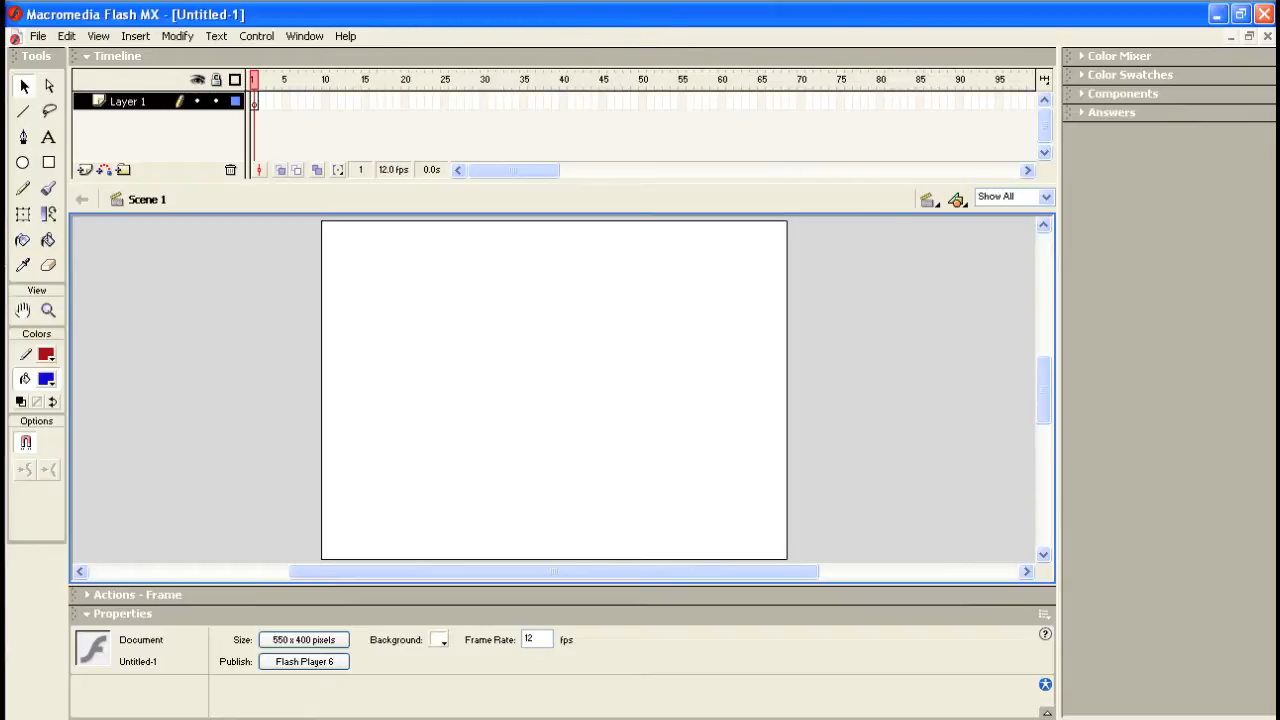
click(305, 36)
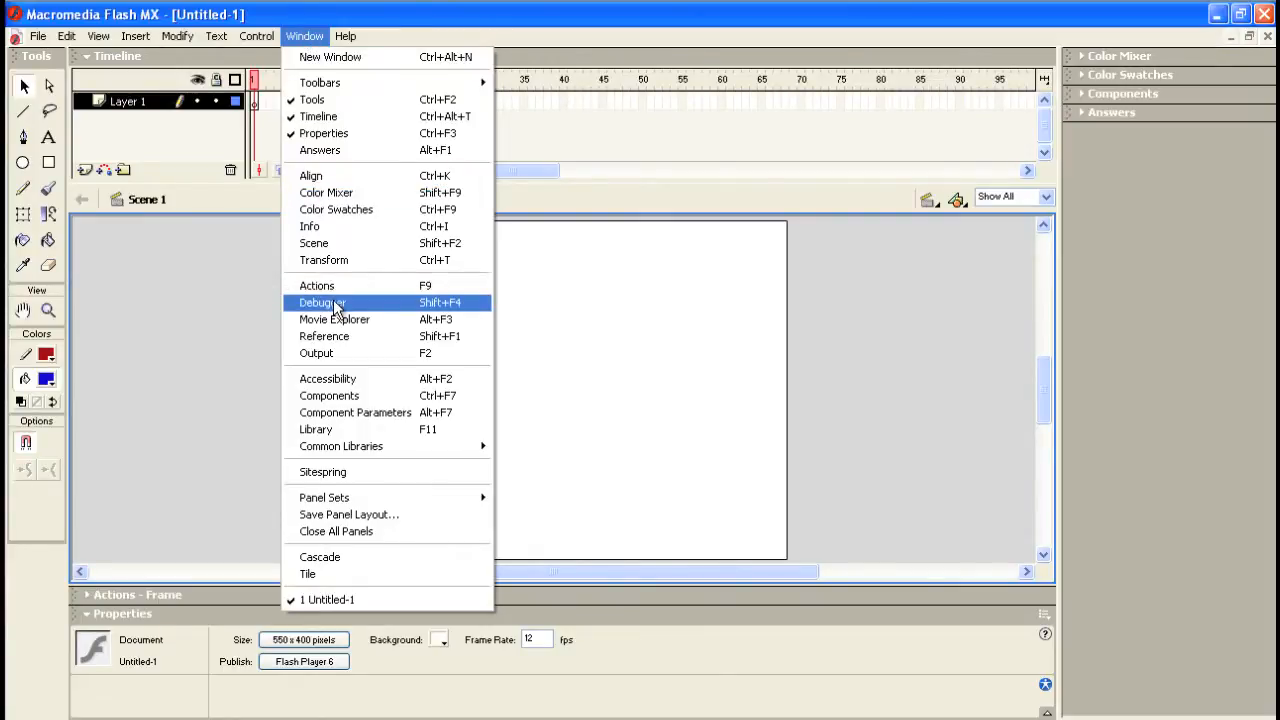
click(330, 432)
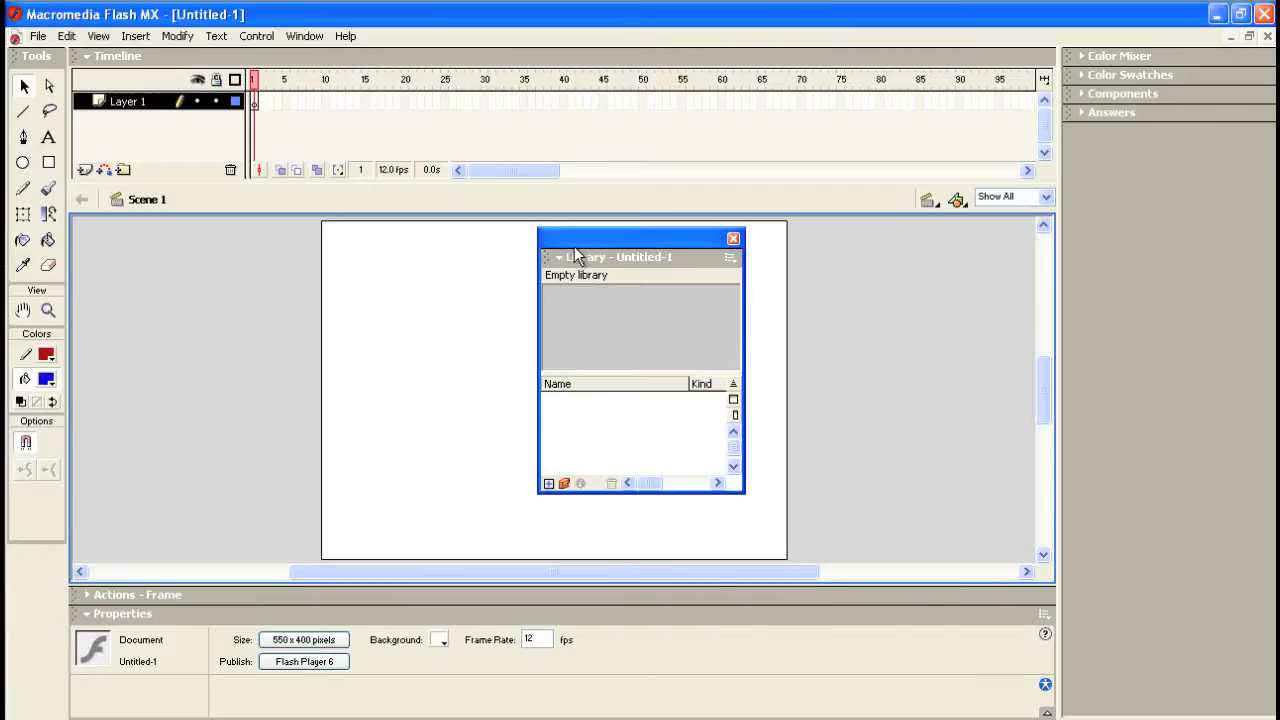
drag(548, 257, 1117, 177)
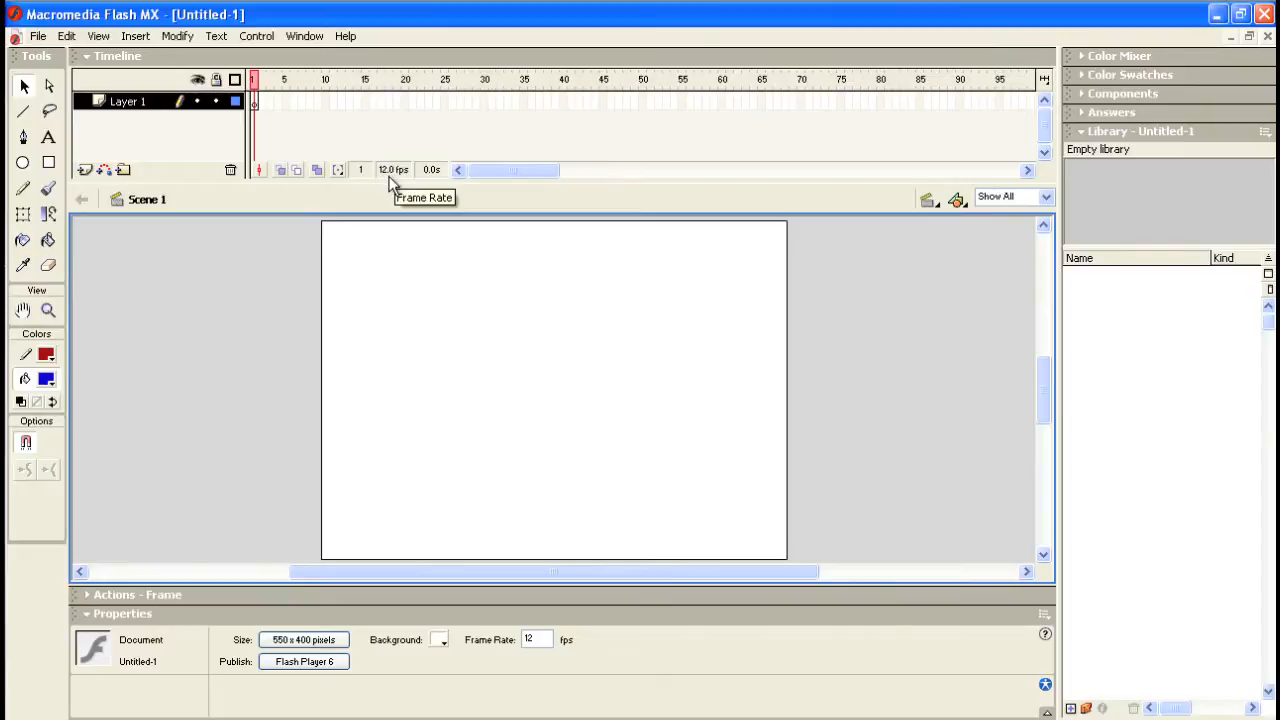
click(341, 101)
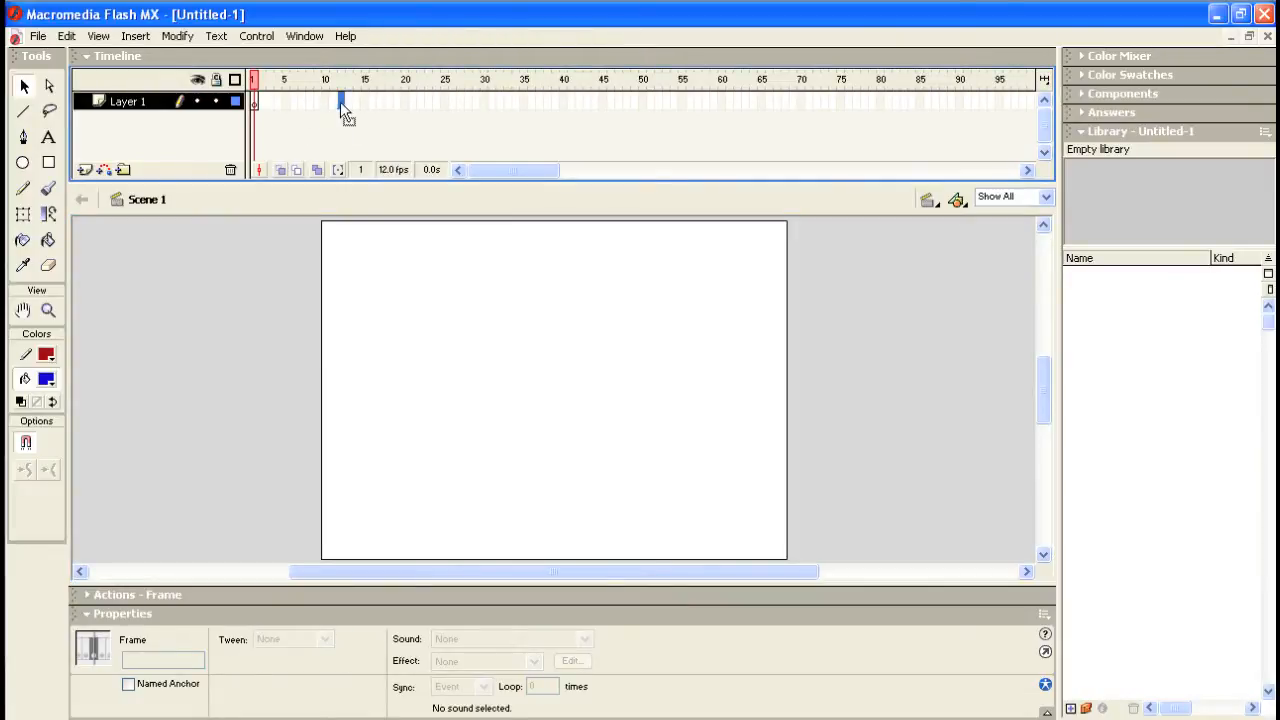
click(256, 118)
click(254, 101)
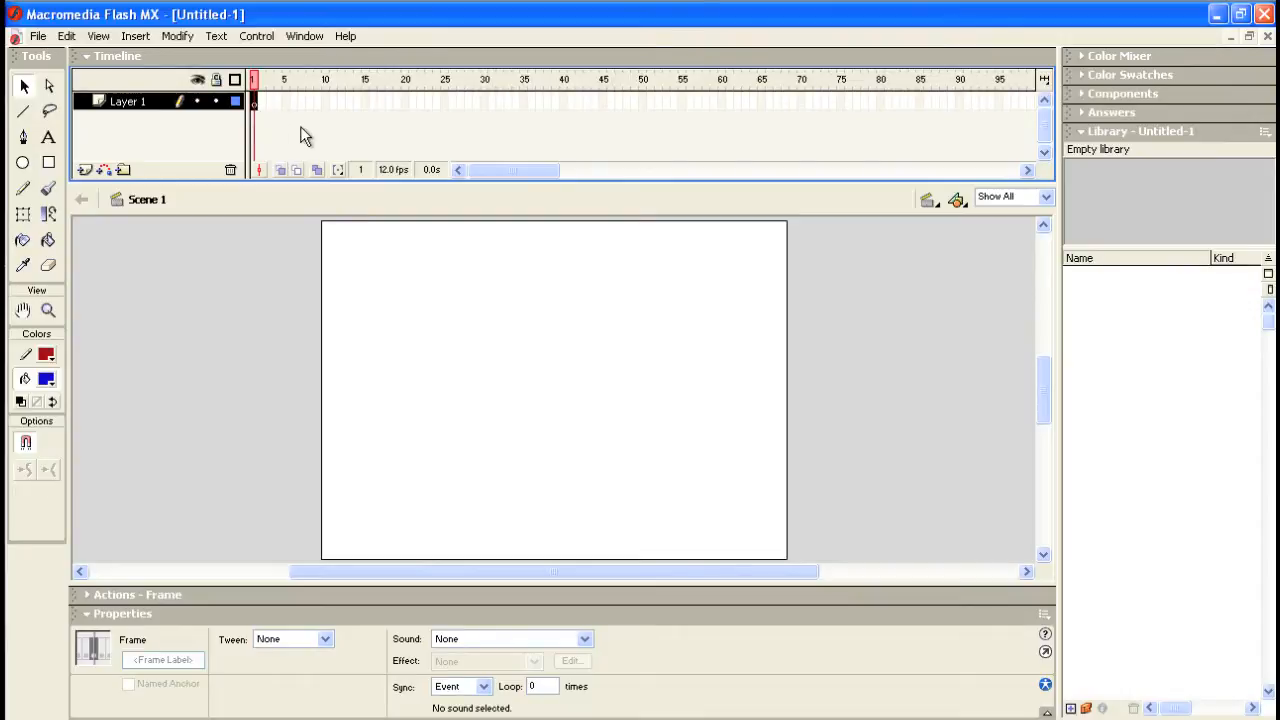
Create a new symbol named hydrogen with the Movie Clip behavior.
click(136, 38)
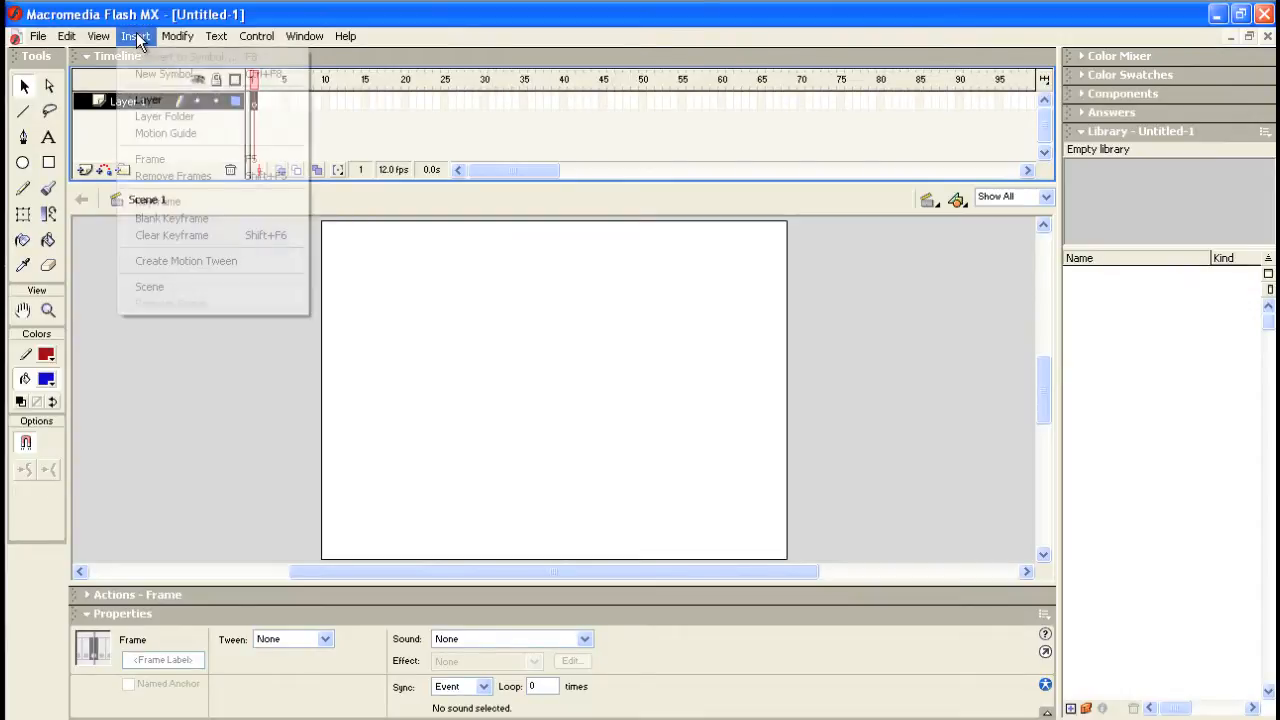
click(172, 75)
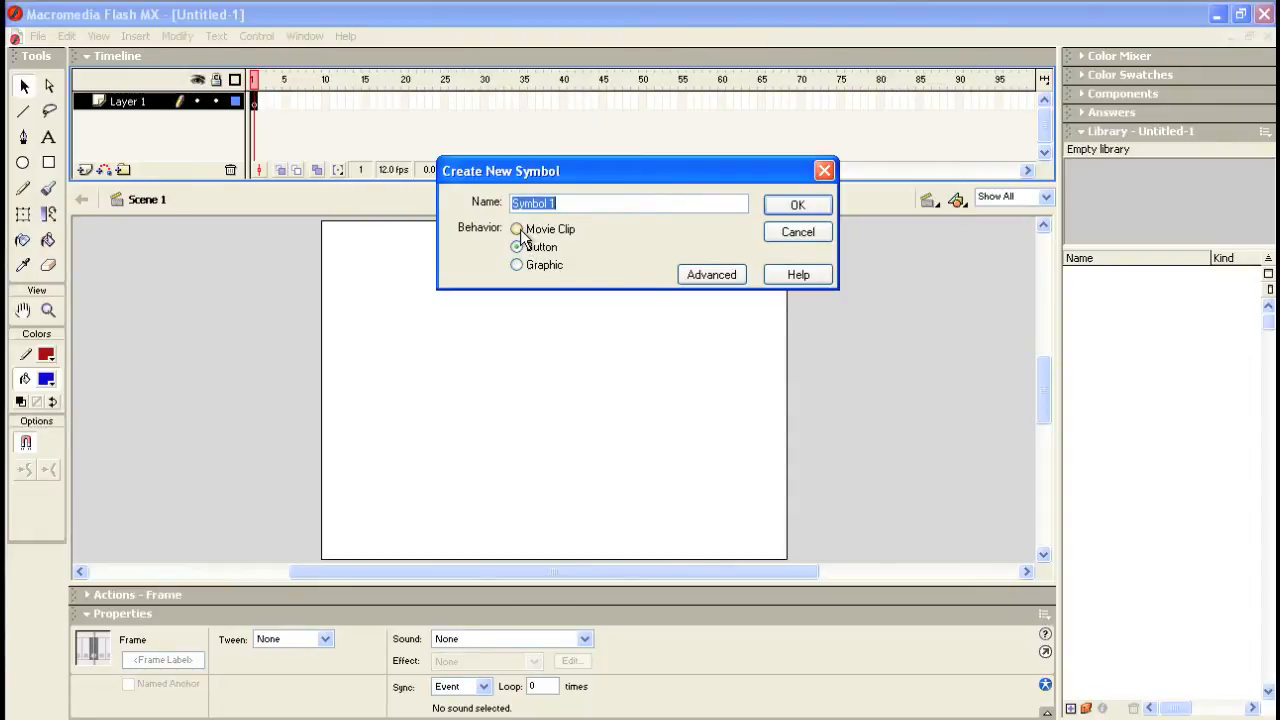
click(519, 231)
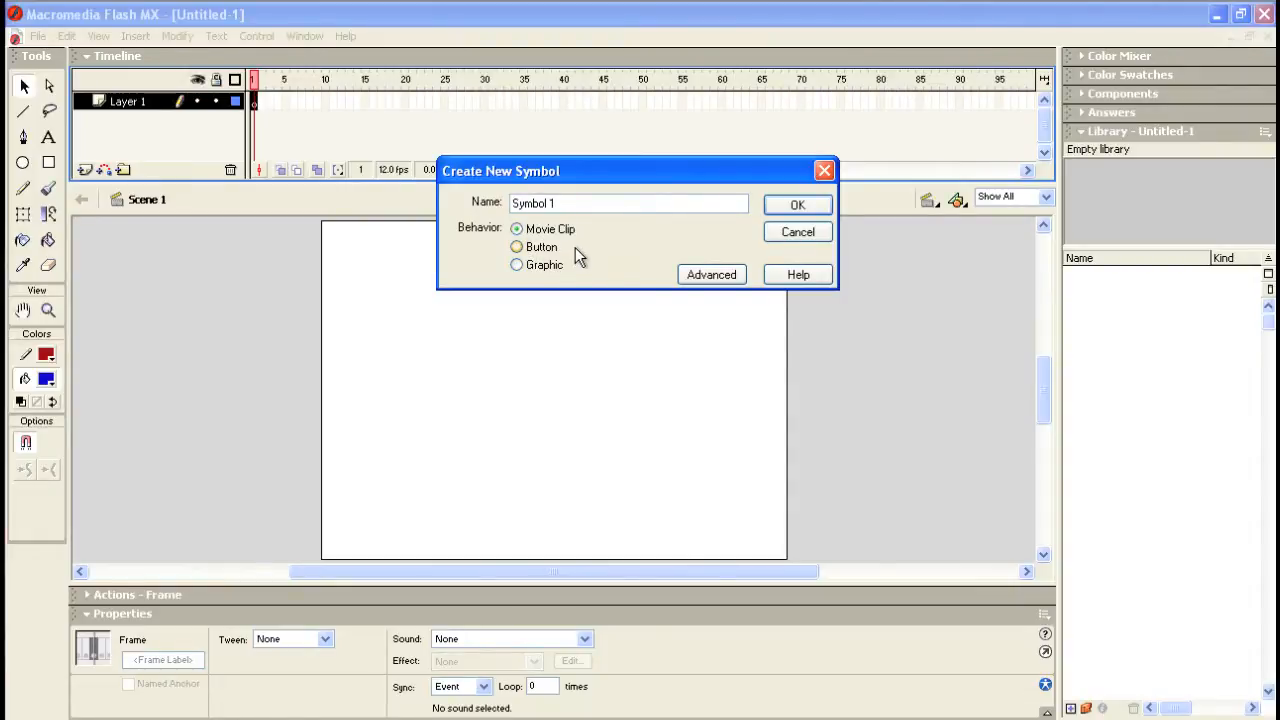
drag(563, 203, 490, 198)
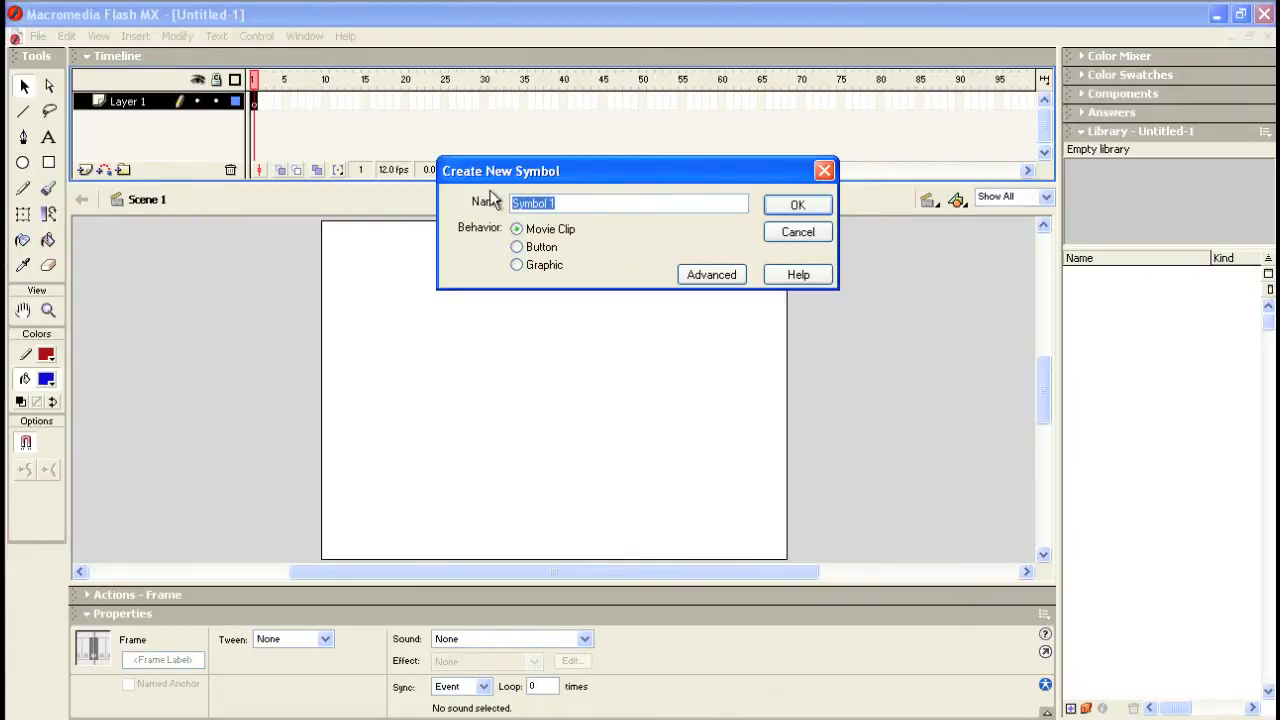
text(hydrogen)
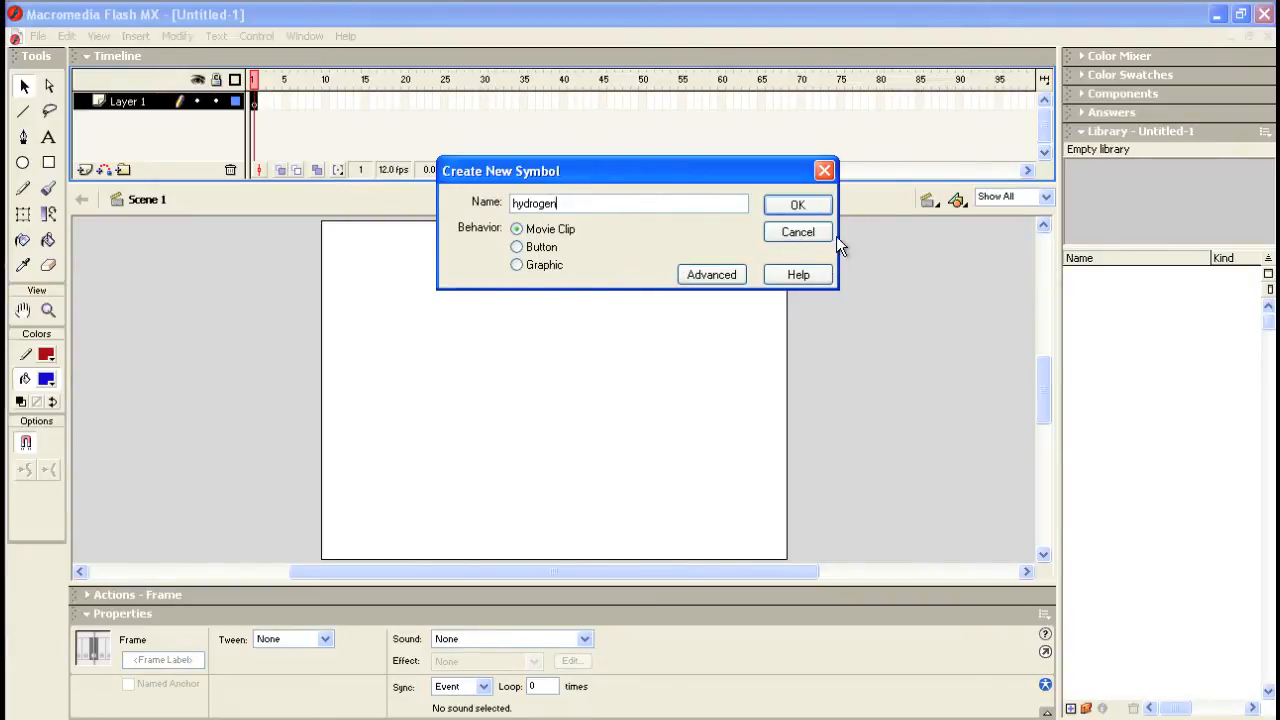
click(797, 205)
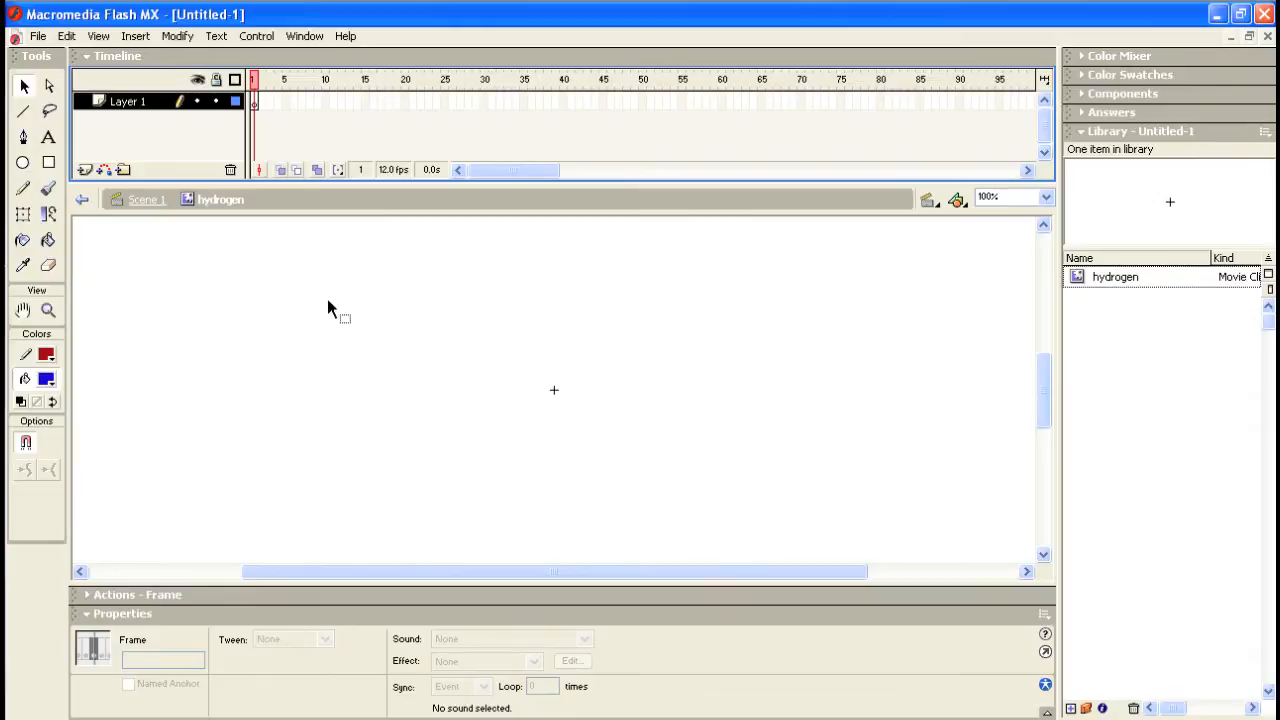
Set the stroke color to the same blue as the fill and draw a small circle with the Oval tool from the registration point.
click(23, 166)
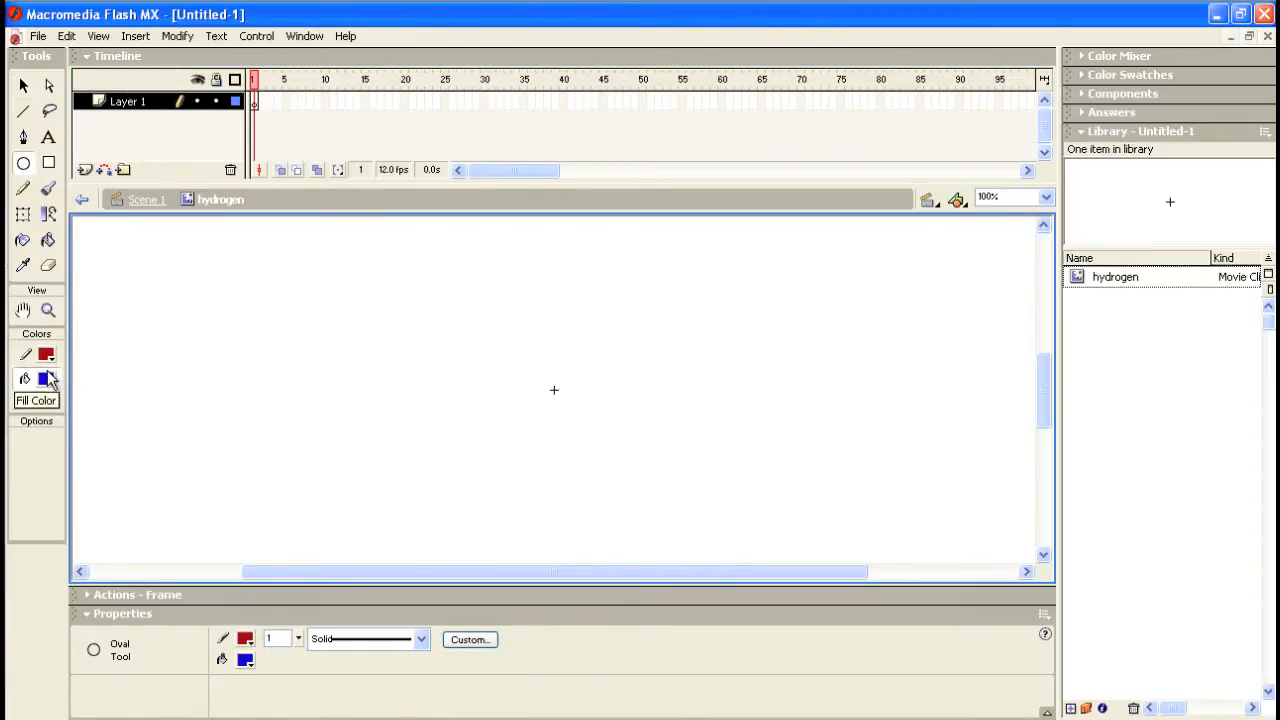
click(46, 354)
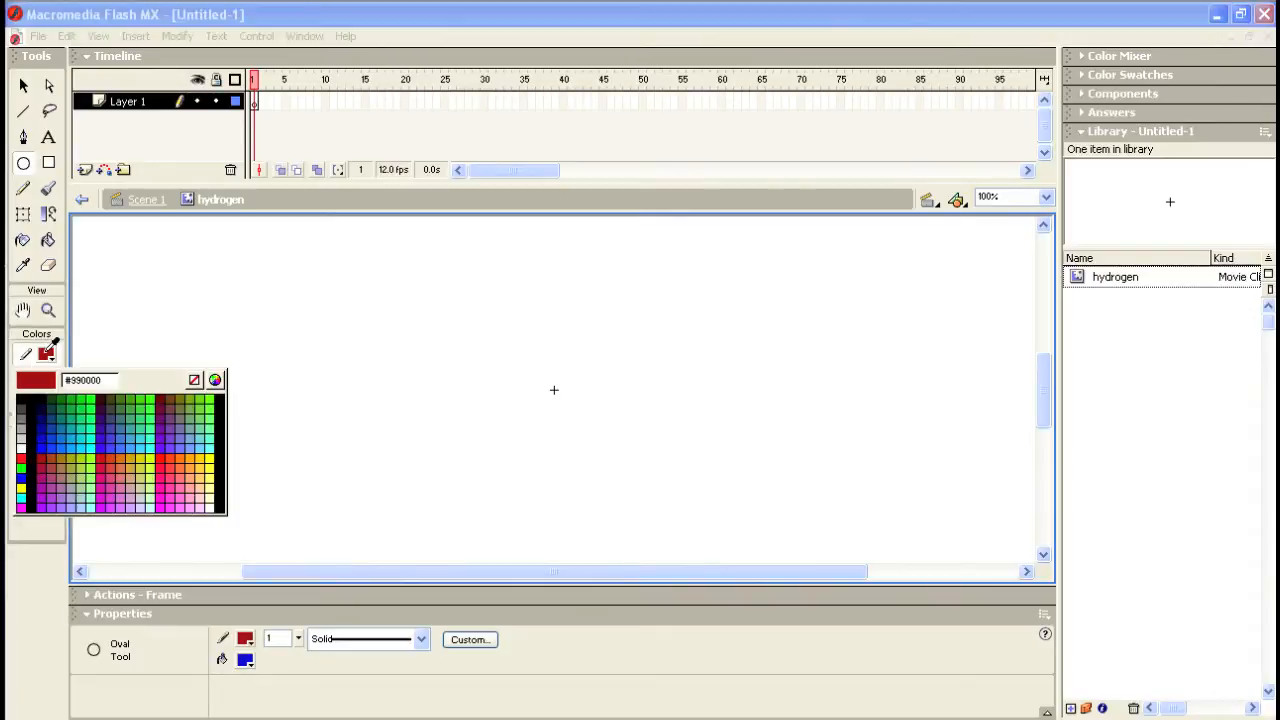
click(41, 413)
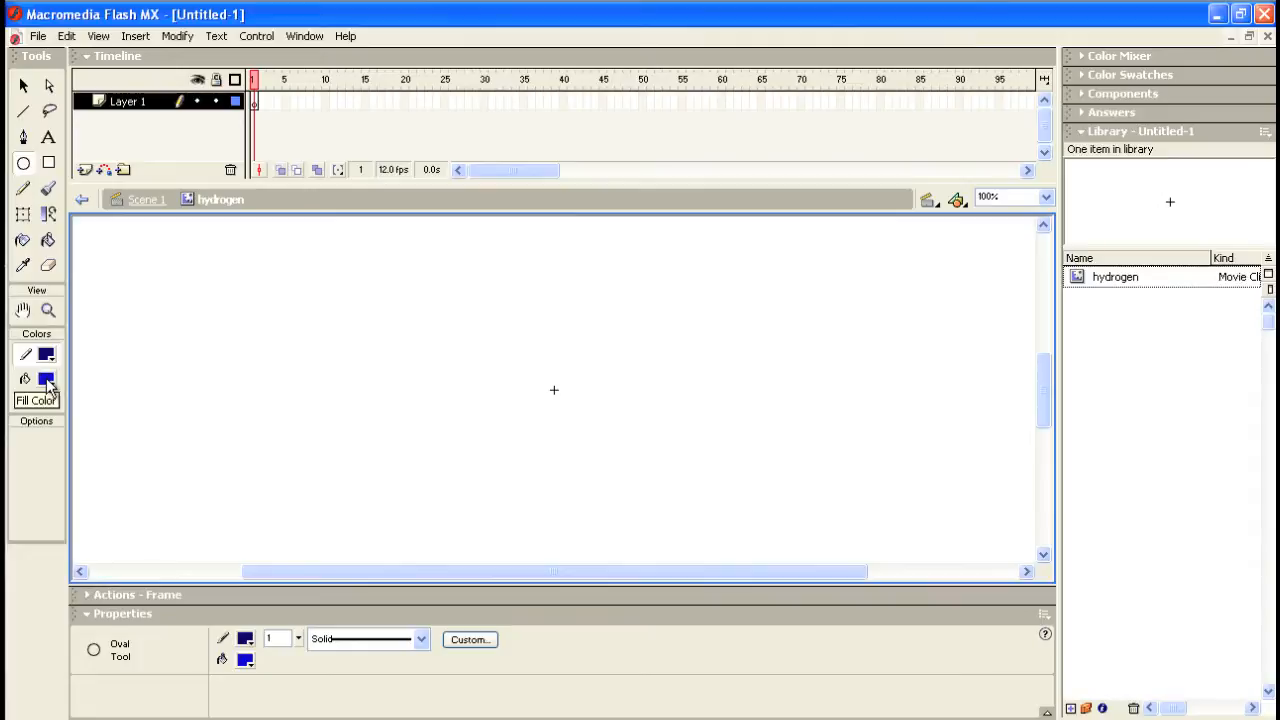
click(46, 356)
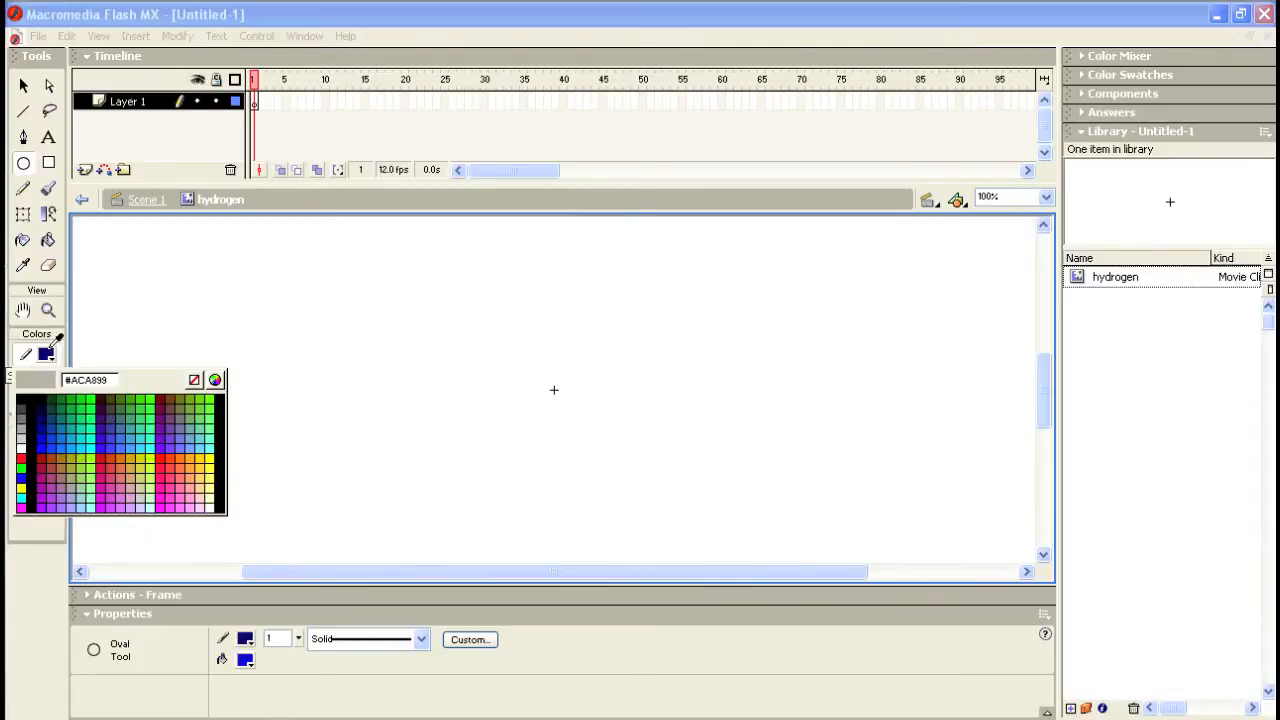
click(42, 428)
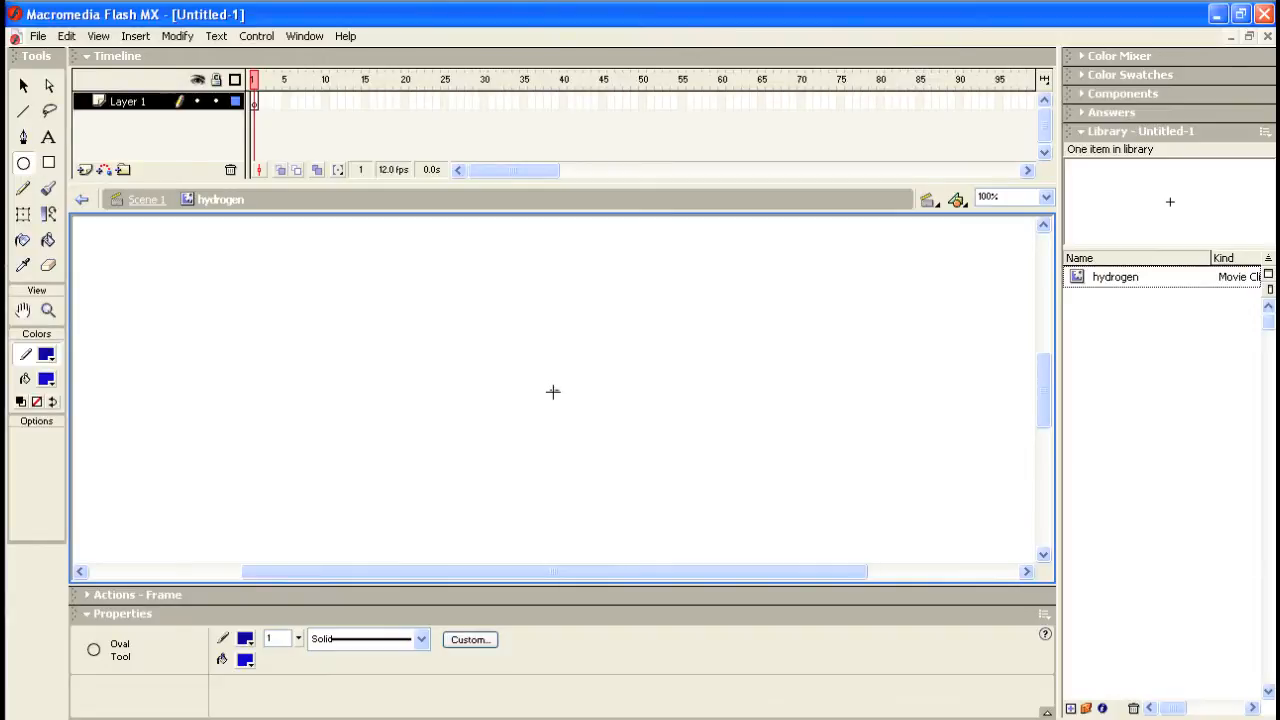
drag(553, 389, 597, 432)
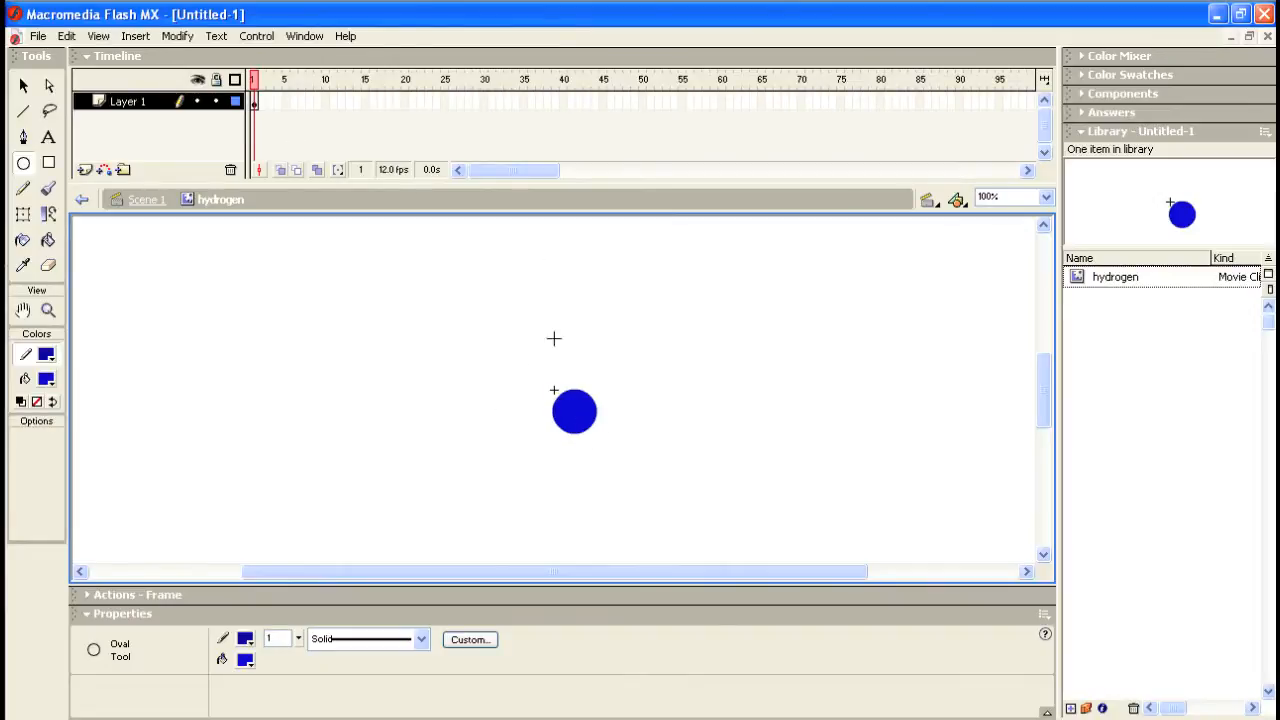
Examine the circle at 200% and 400% magnification, and return the view to 100%.
click(1046, 197)
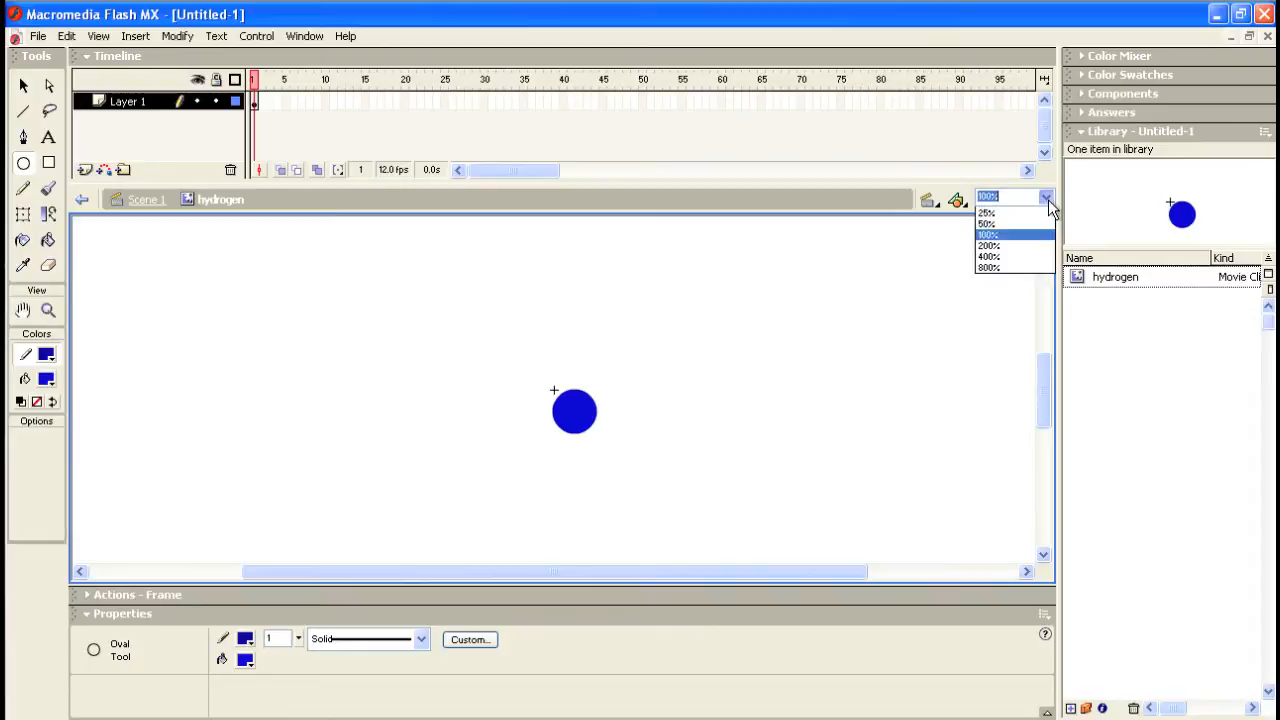
click(1005, 268)
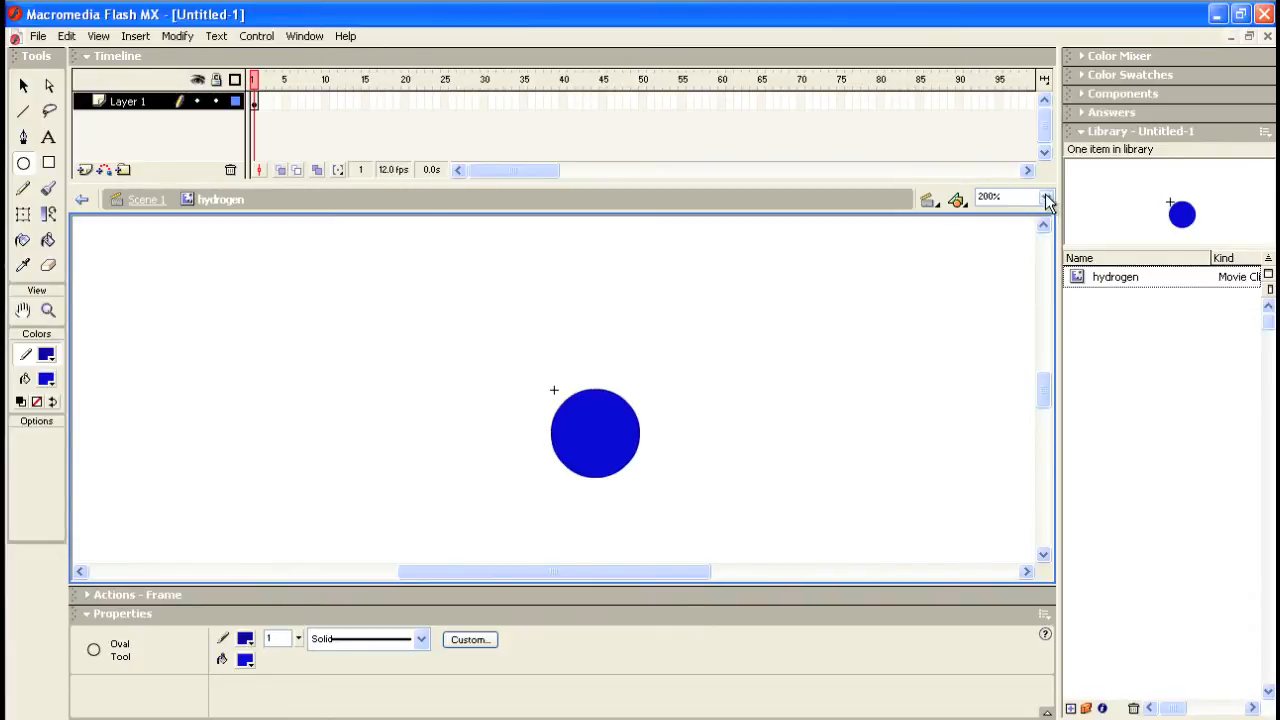
click(1046, 198)
click(1013, 279)
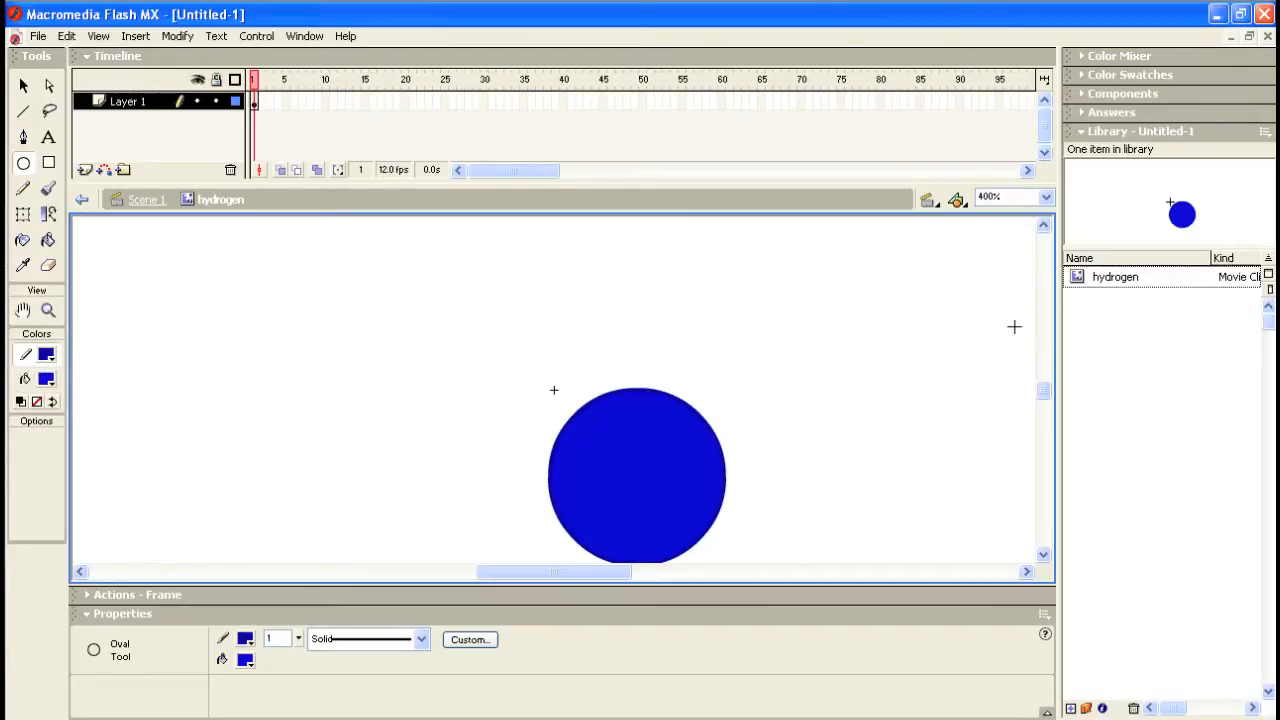
click(1045, 197)
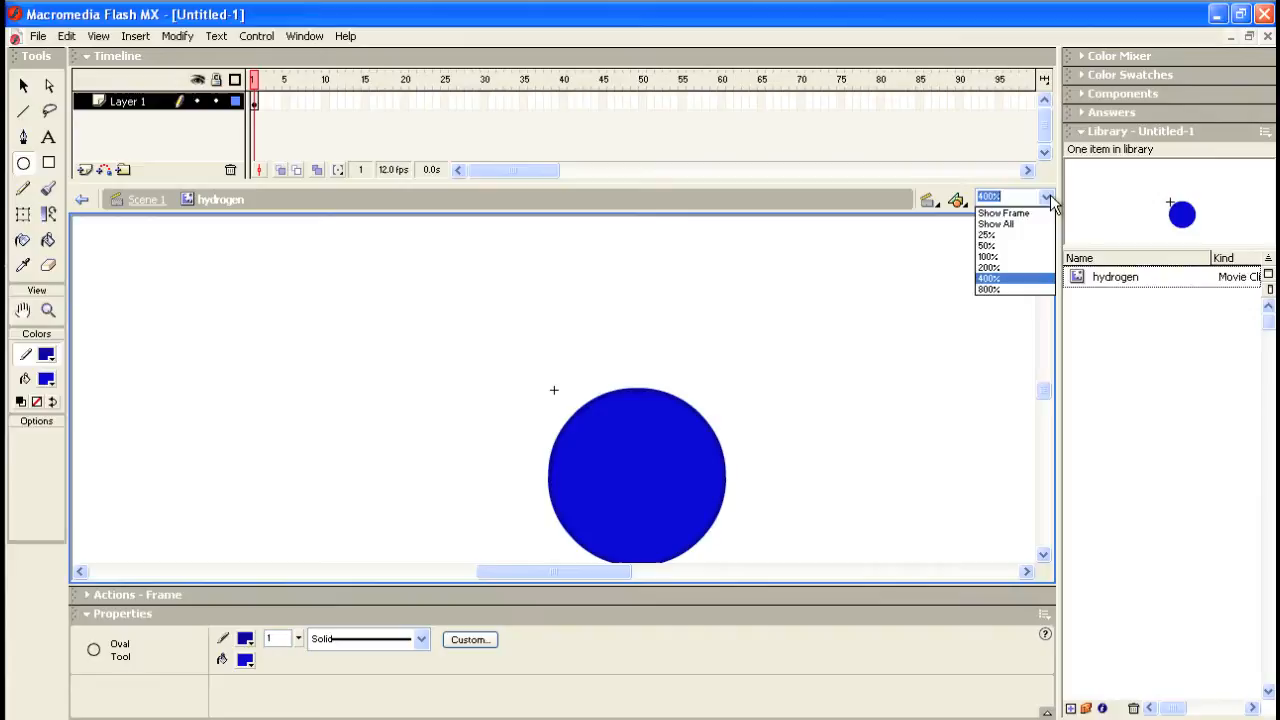
click(1017, 256)
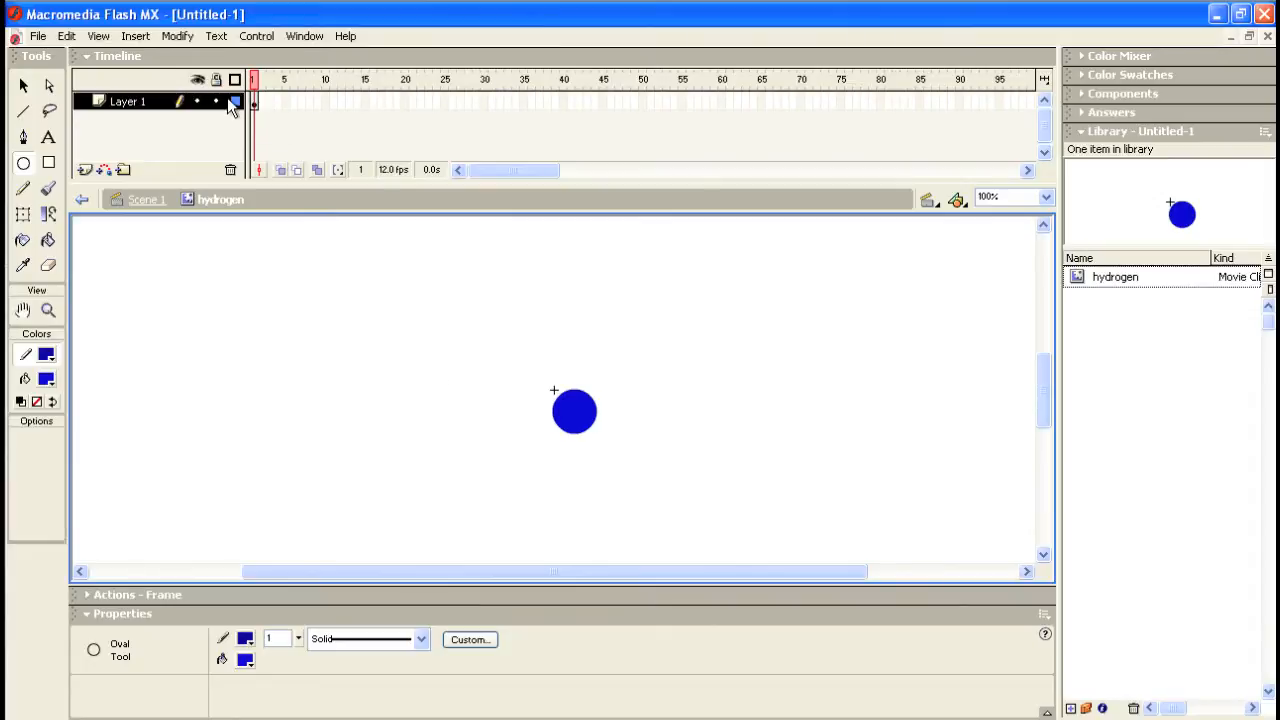
click(25, 88)
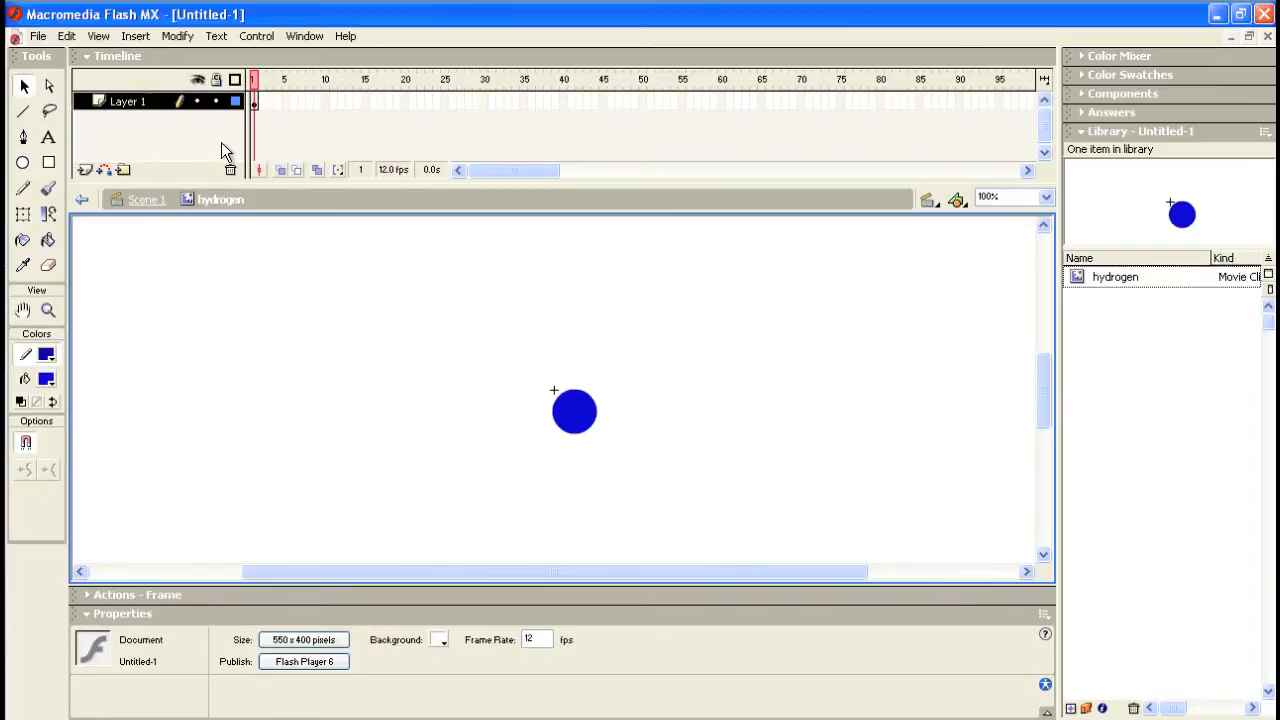
click(256, 103)
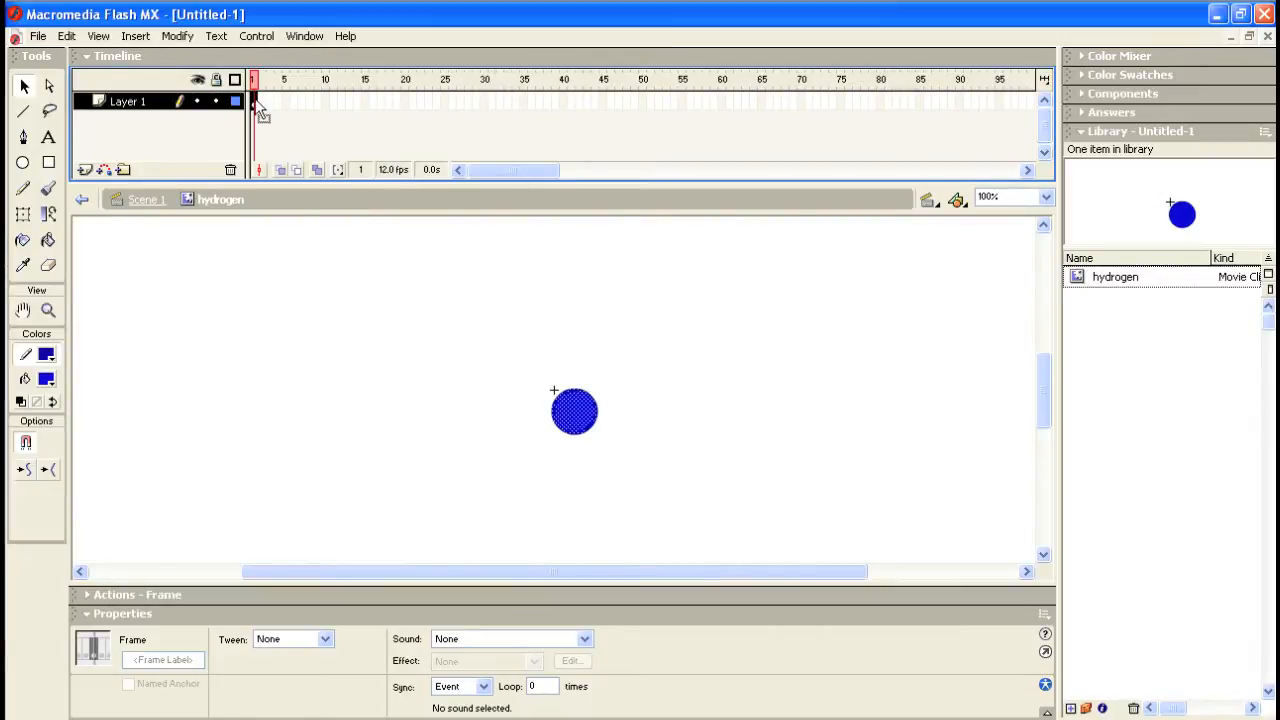
click(660, 462)
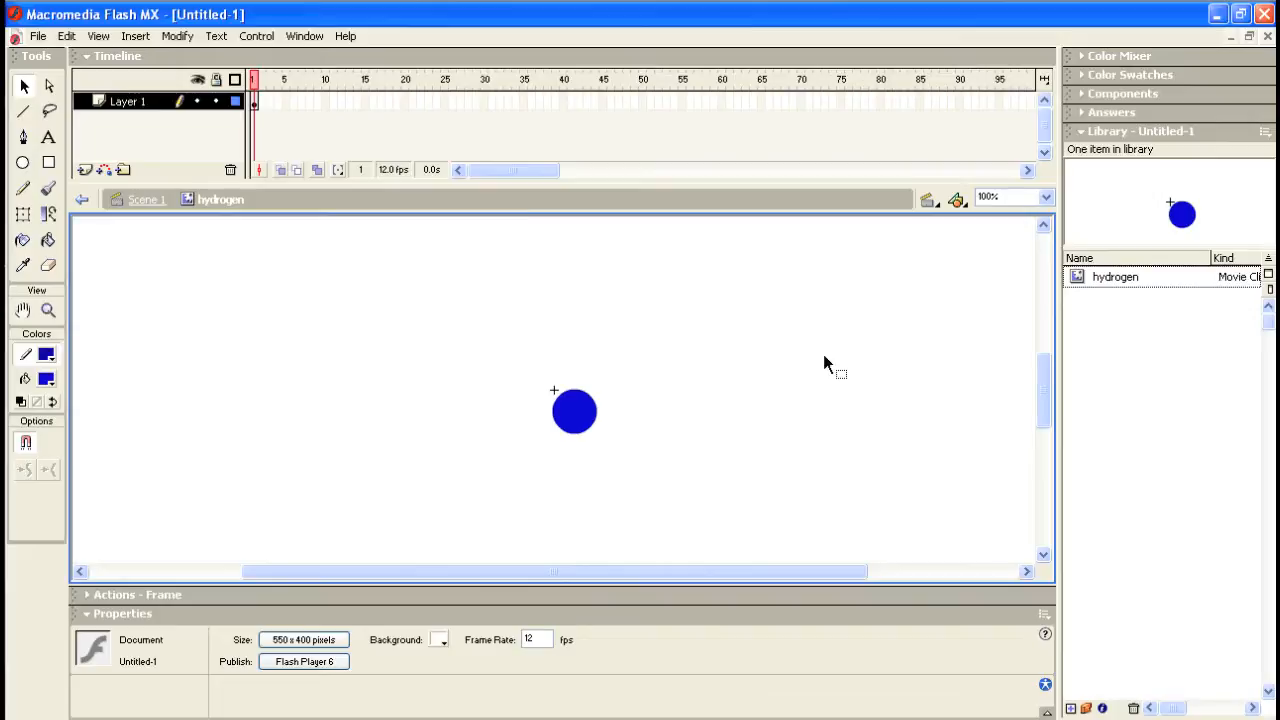
Duplicate the hydrogen symbol in the library as a movie clip named hydroxide.
click(1078, 280)
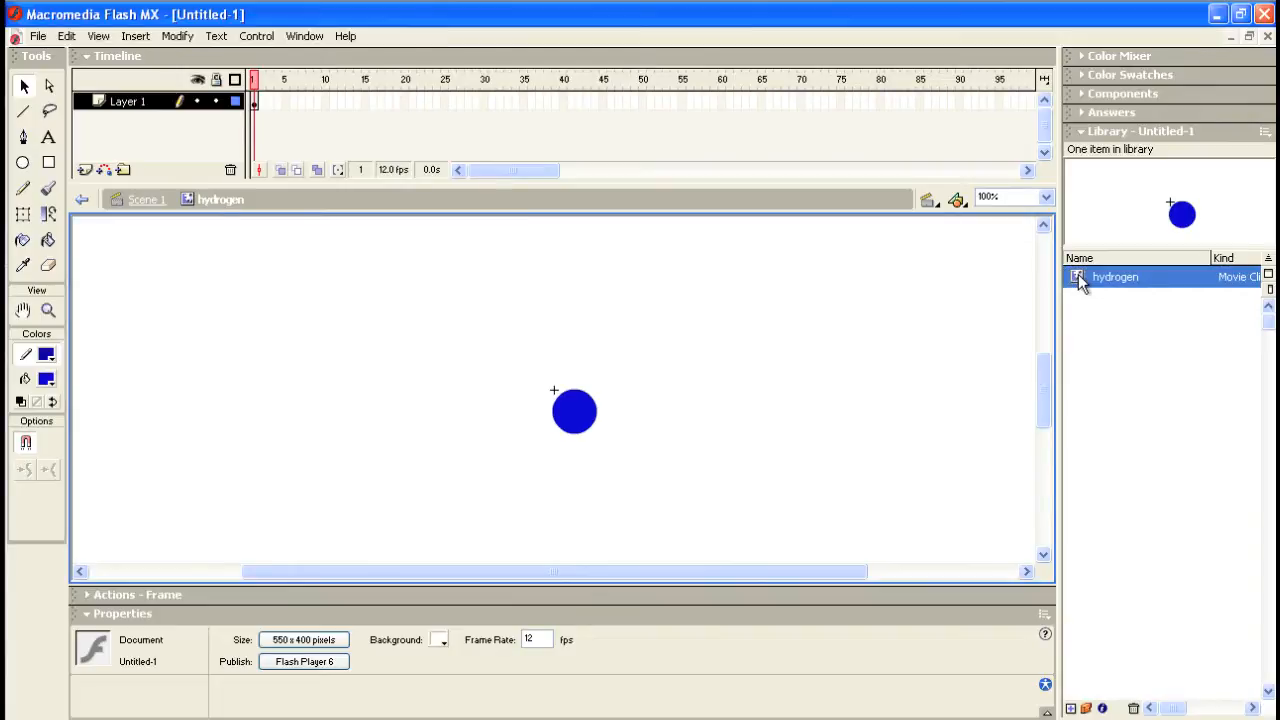
right_click(1078, 274)
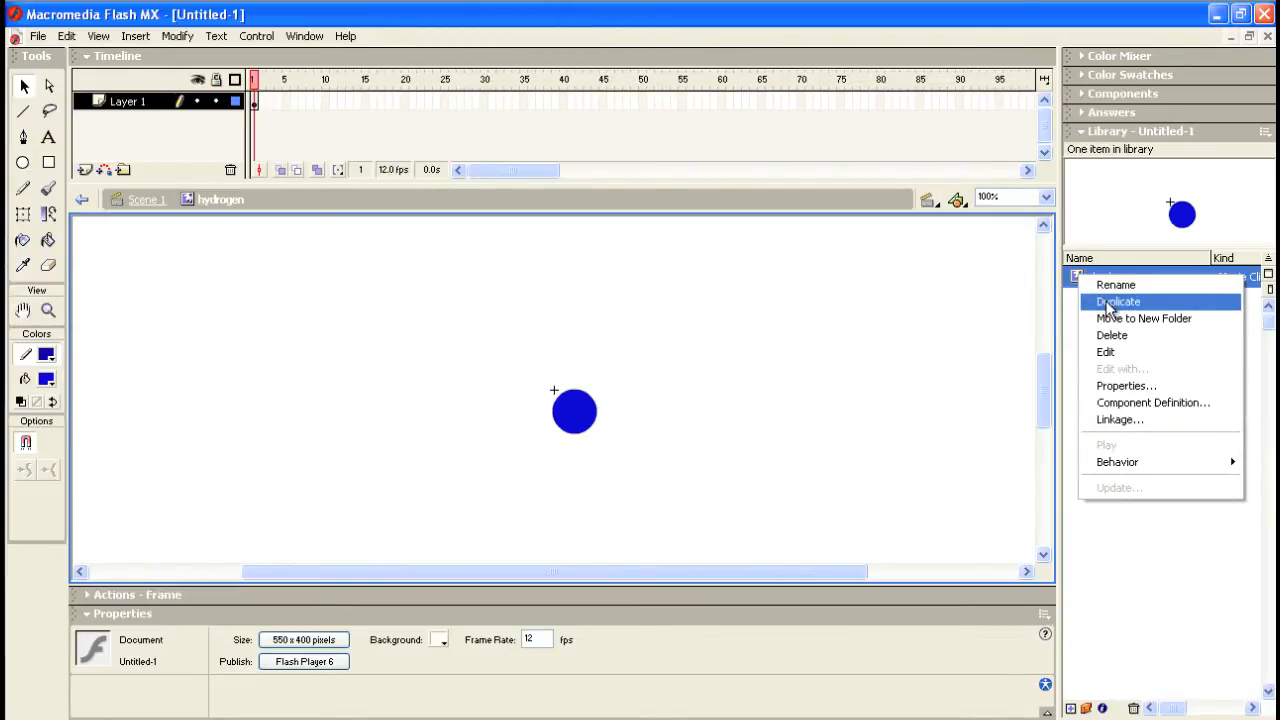
click(1110, 303)
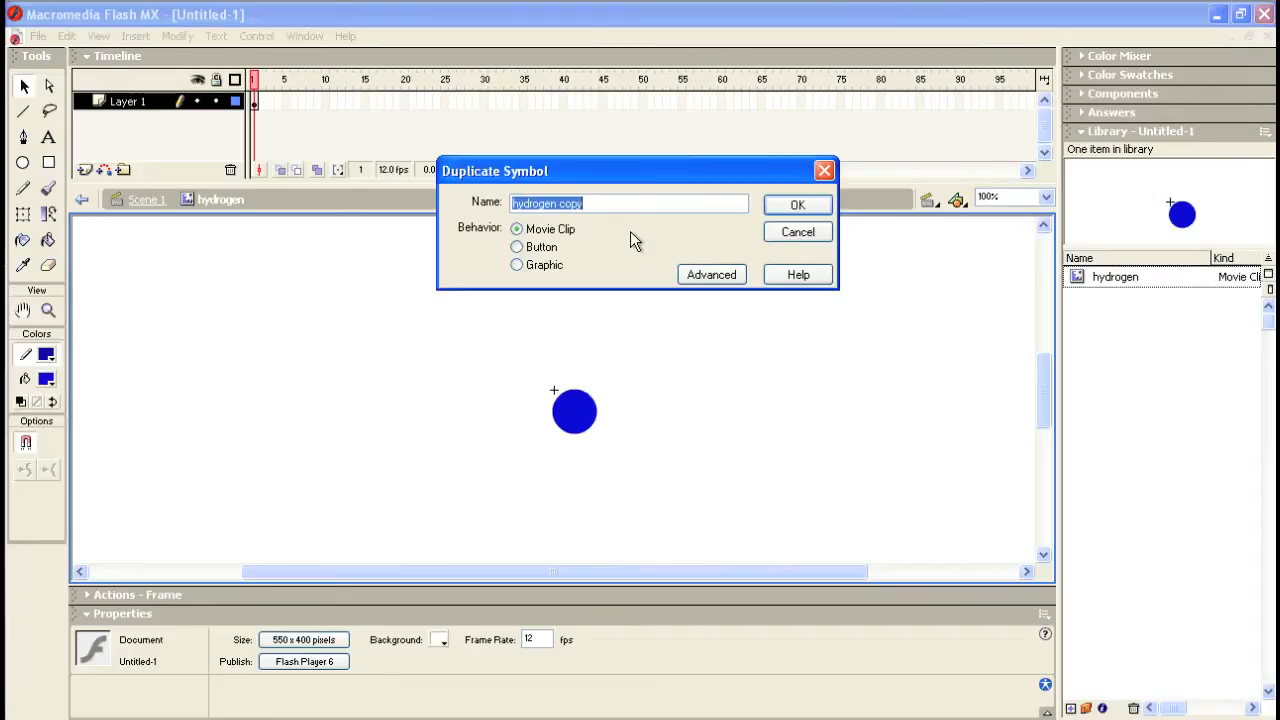
text(hydroxide)
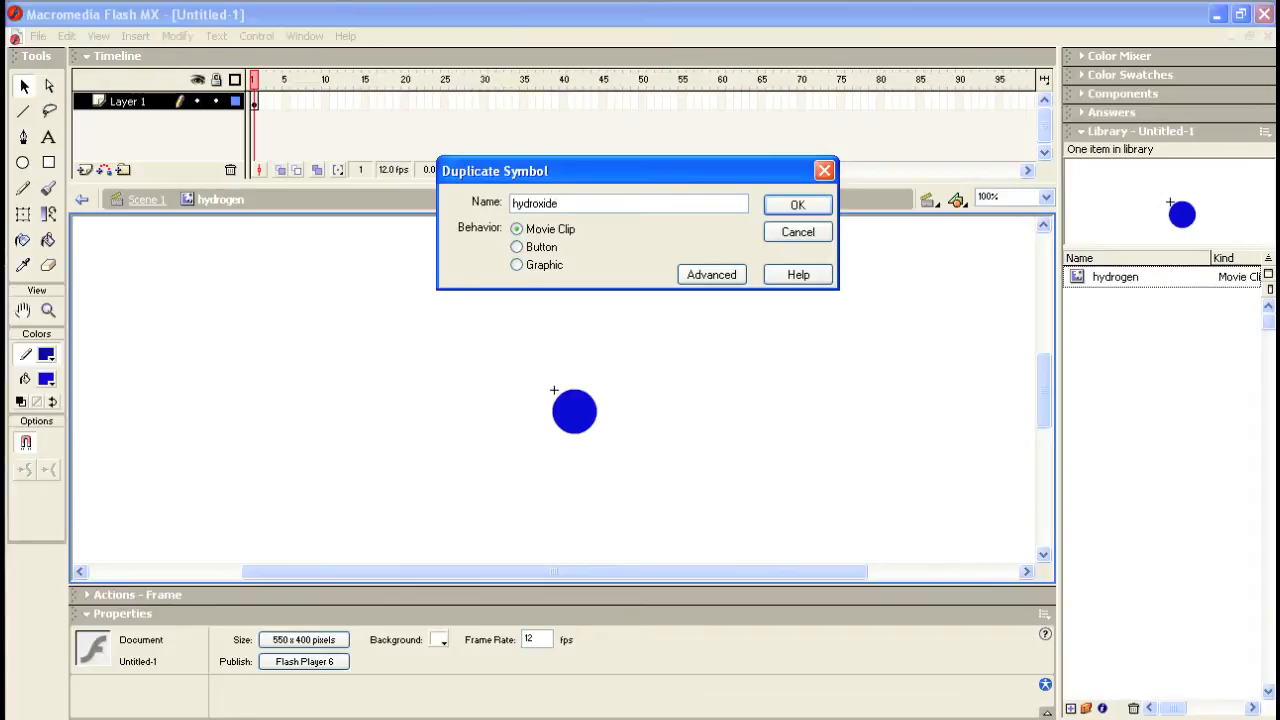
click(806, 207)
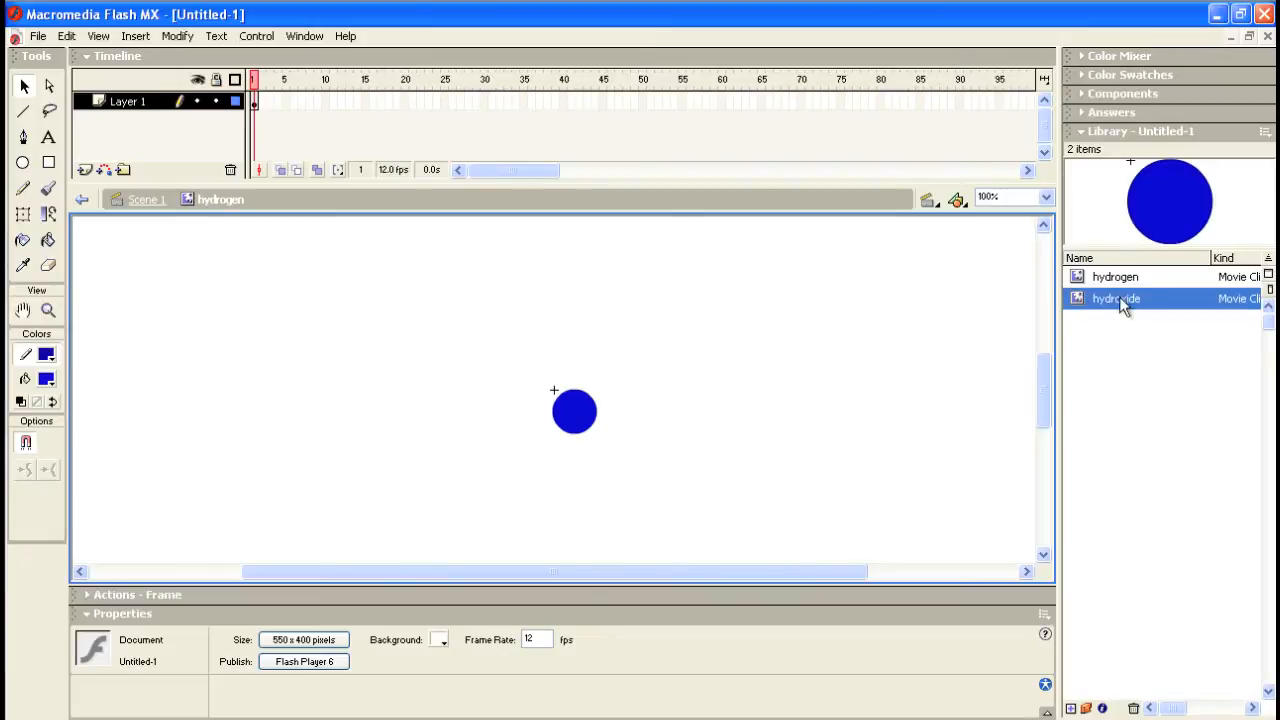
Return from editing the hydrogen symbol to Scene 1, and select hydrogen in the library.
click(1078, 278)
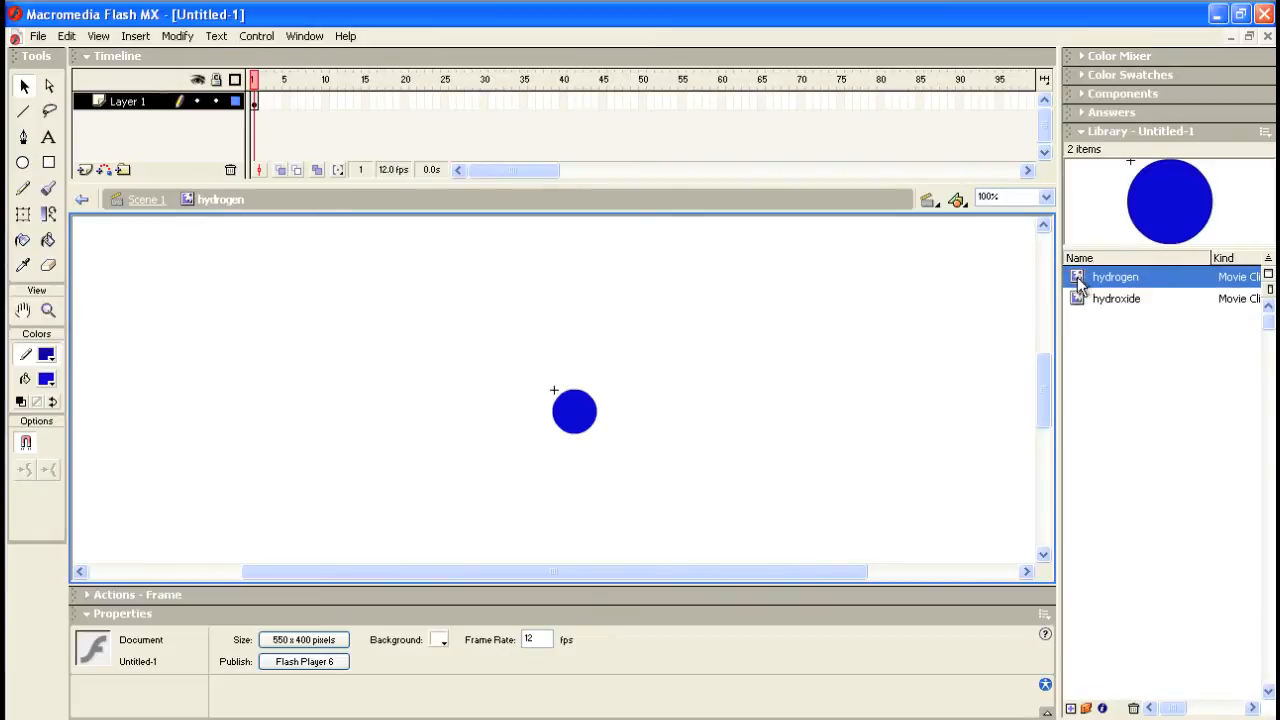
double_click(1078, 279)
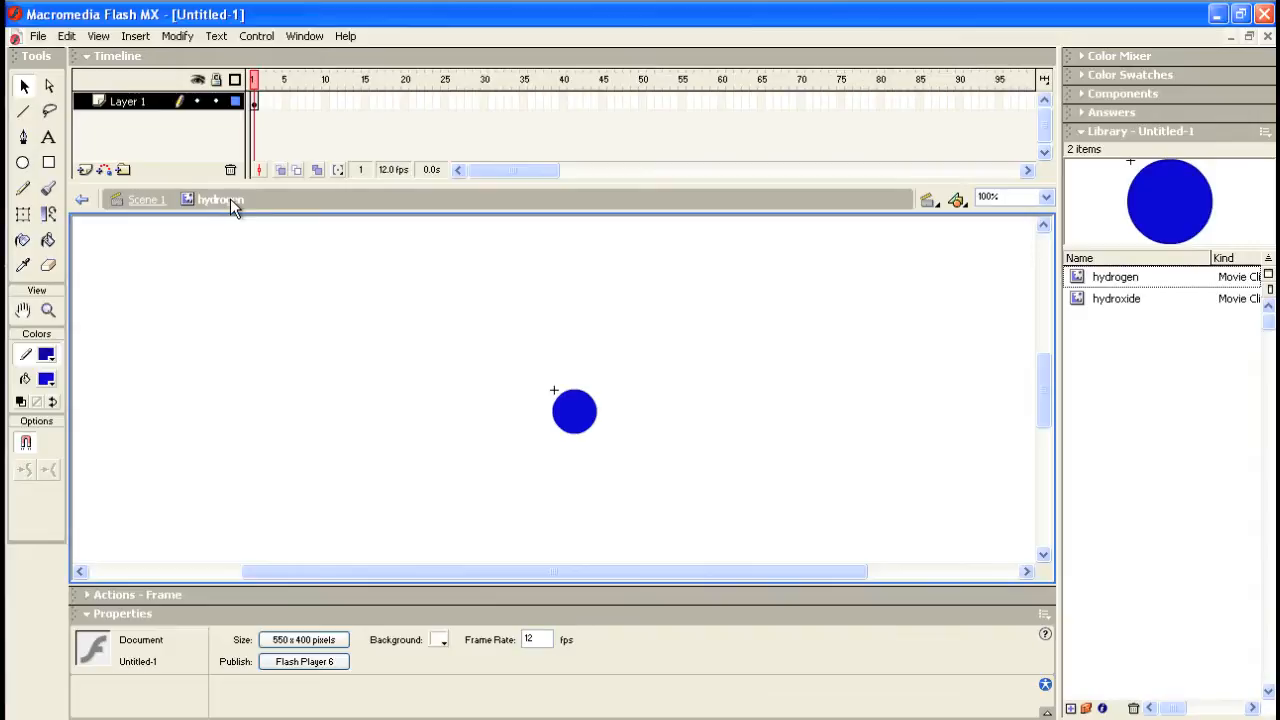
click(146, 200)
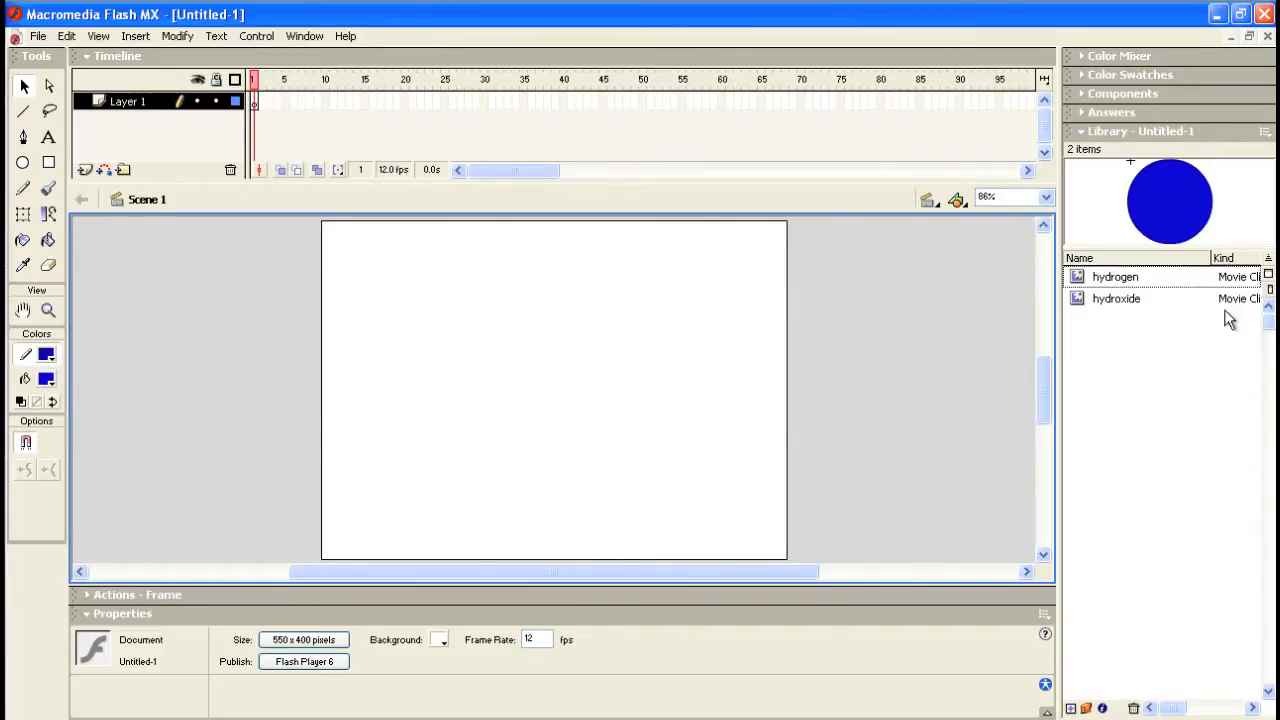
click(1088, 281)
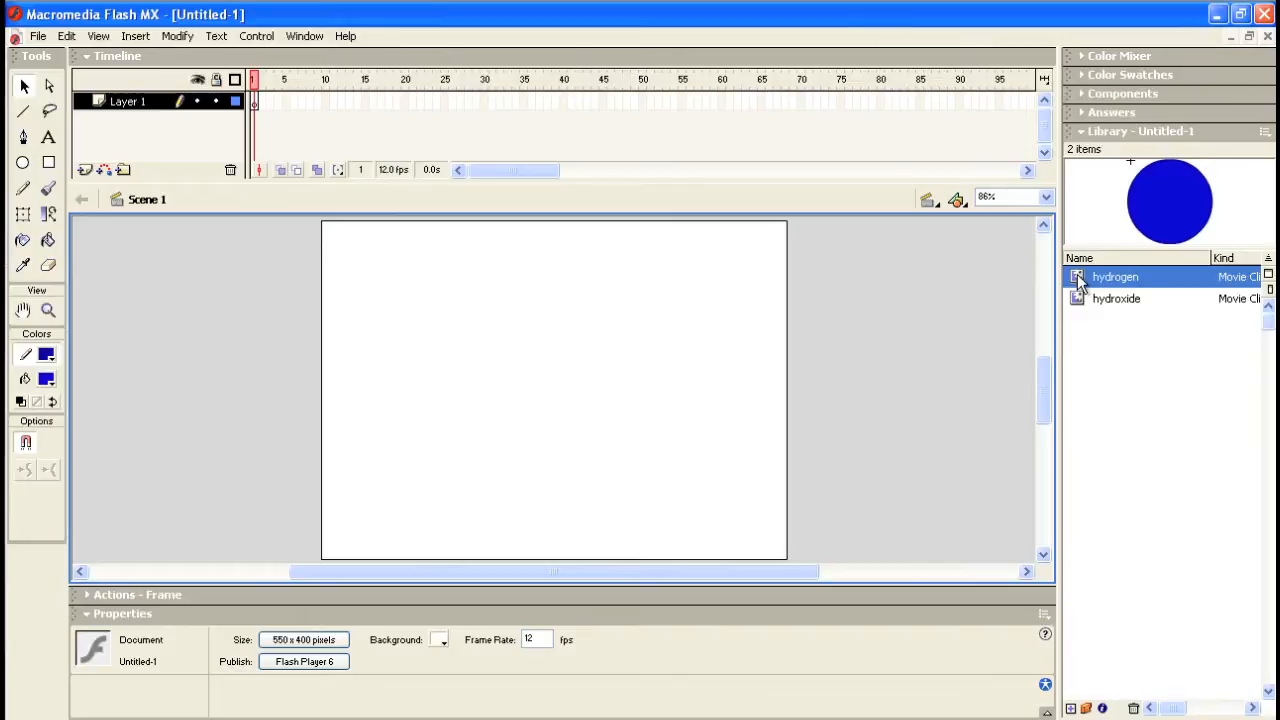
Place an instance of the hydrogen symbol near the stage's upper-left corner and rename Layer 1 as hydrogen.
drag(1056, 272, 359, 260)
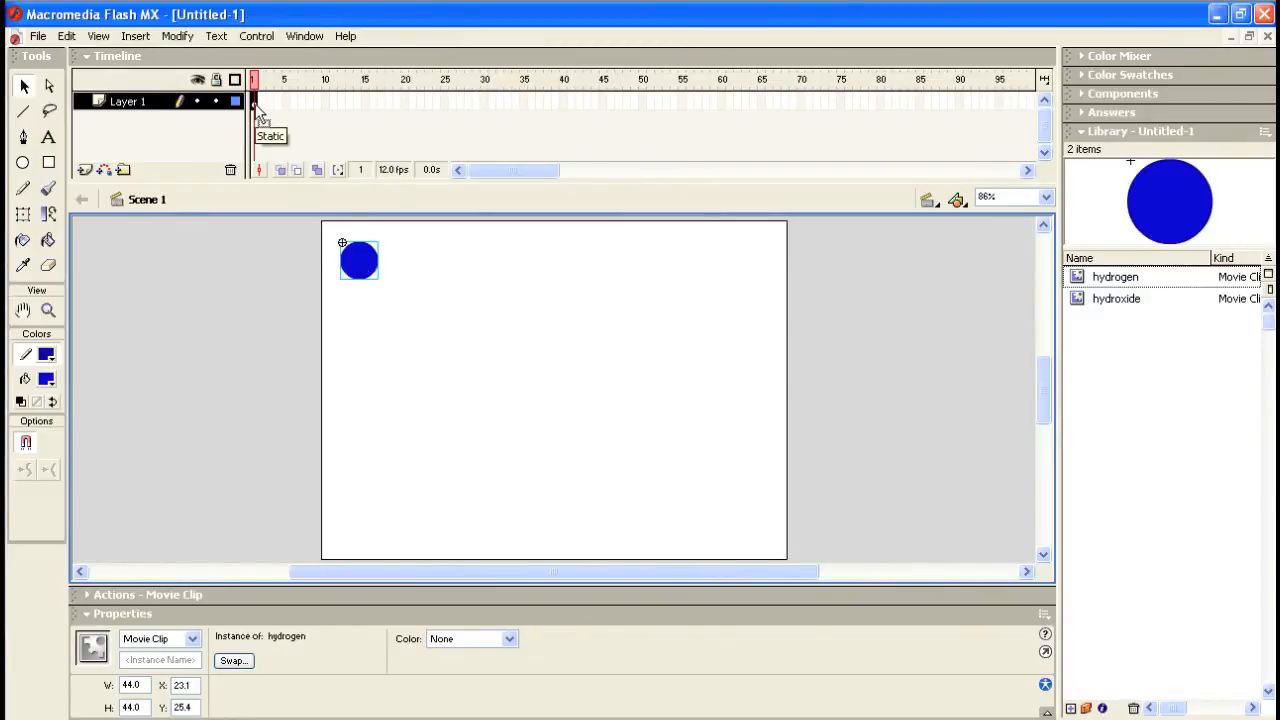
double_click(129, 104)
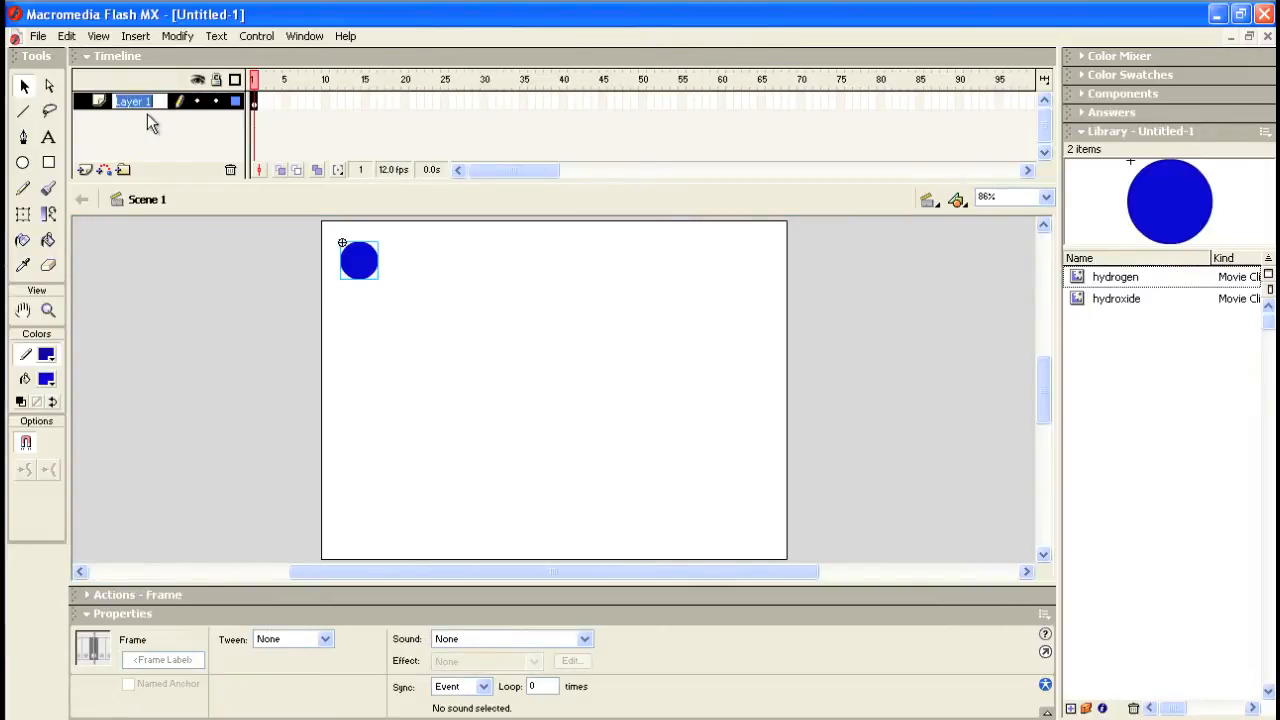
text(hyrd)
key(BackSpace)
key(BackSpace)
text(drogen)
click(164, 120)
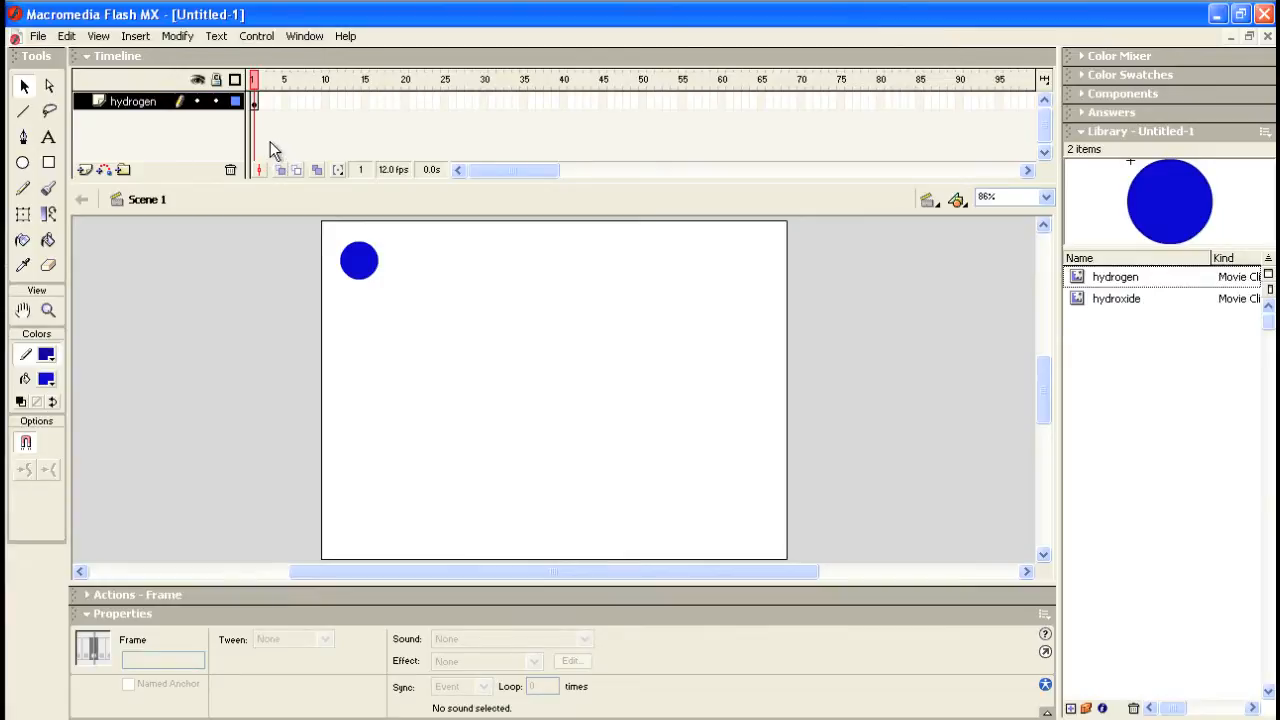
Move the circle instance closer into the stage's upper-left corner, to about X 5.6 and Y 5.5.
click(254, 102)
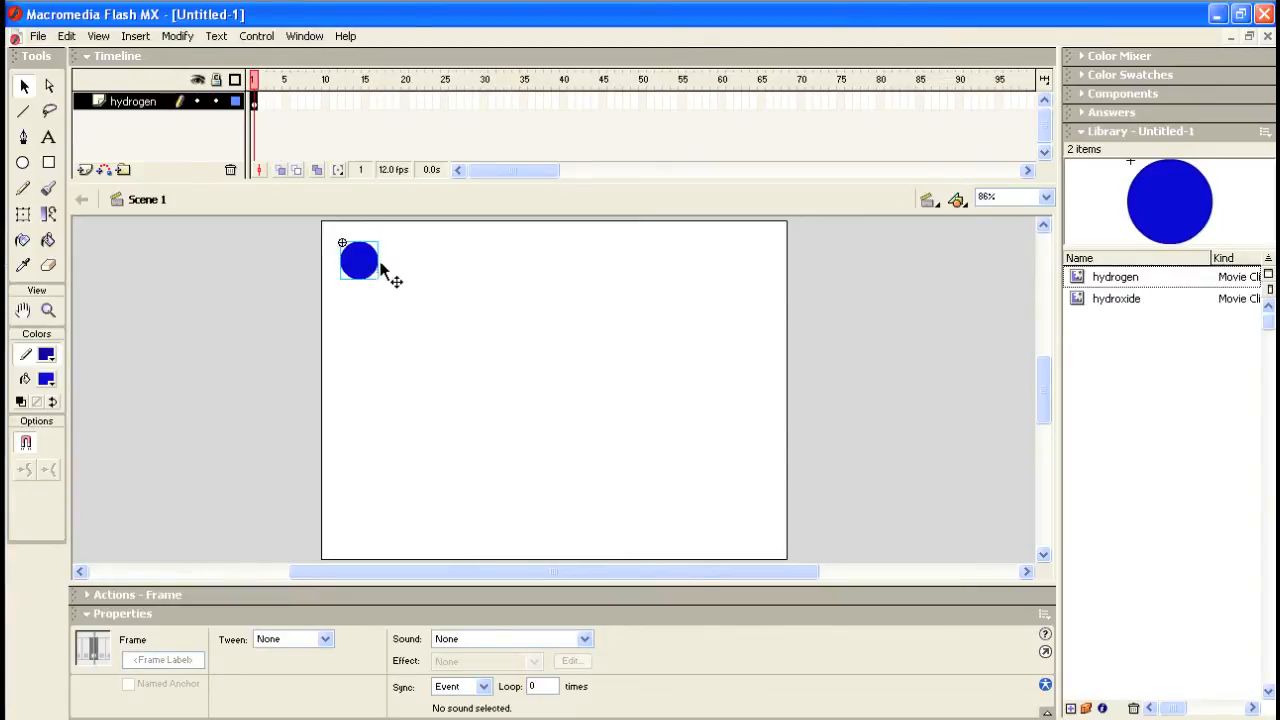
mouse_move(362, 262)
mouse_down()
mouse_move(350, 254)
mouse_move(434, 323)
mouse_move(371, 283)
mouse_move(357, 256)
mouse_up()
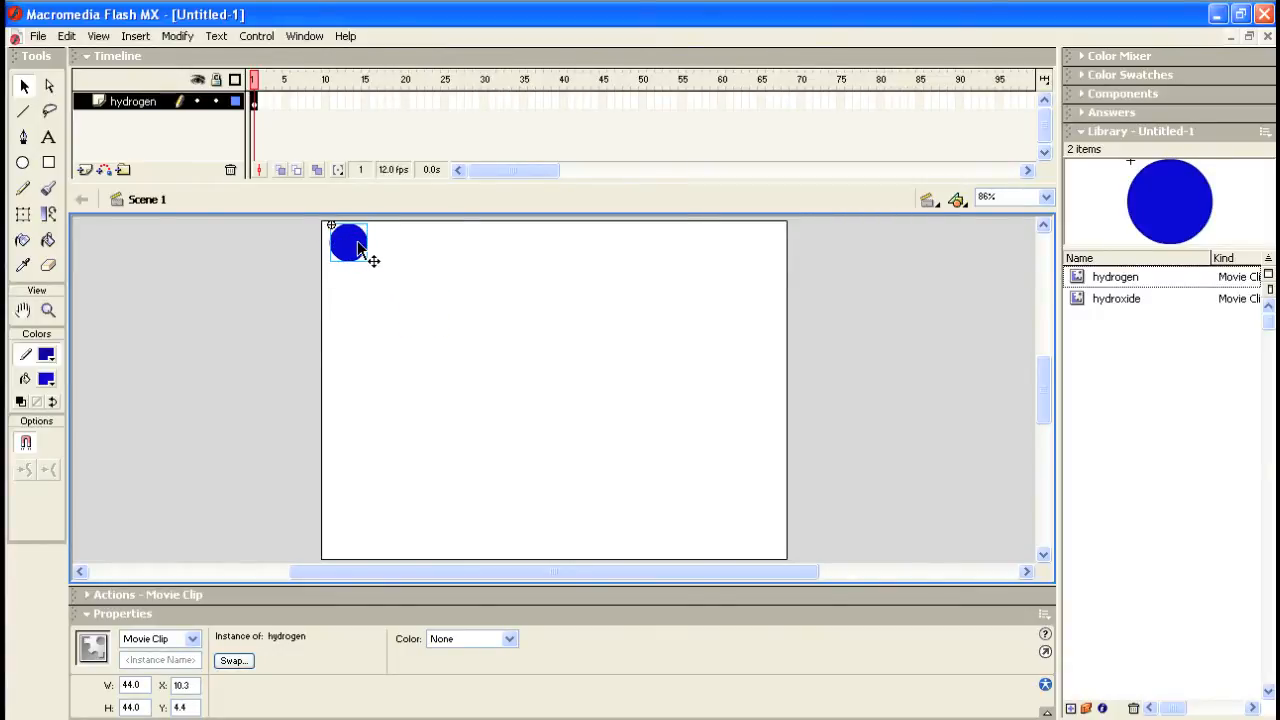
drag(350, 246, 355, 247)
key(Down)
key(Left)
key(Right)
key(Up)
key(Left)
key(Right)
key(Down)
key(Up)
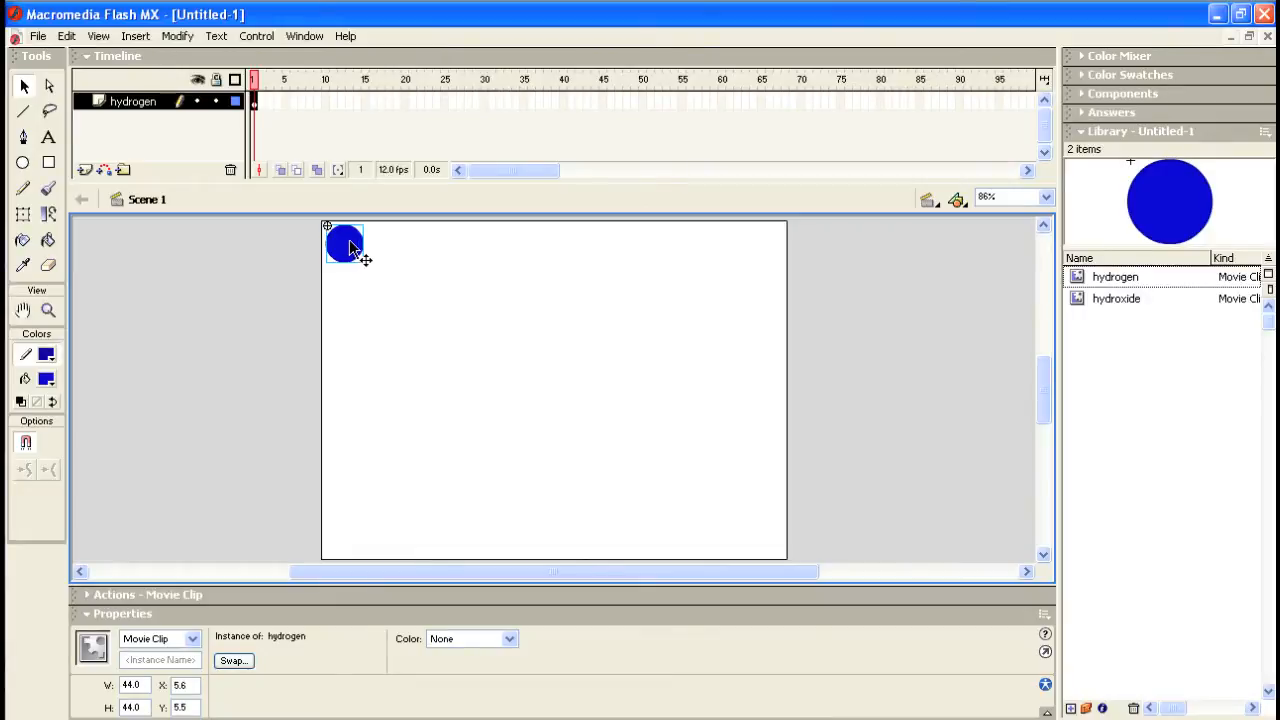
Give the circle on the stage the instance name hydrogen.
click(158, 660)
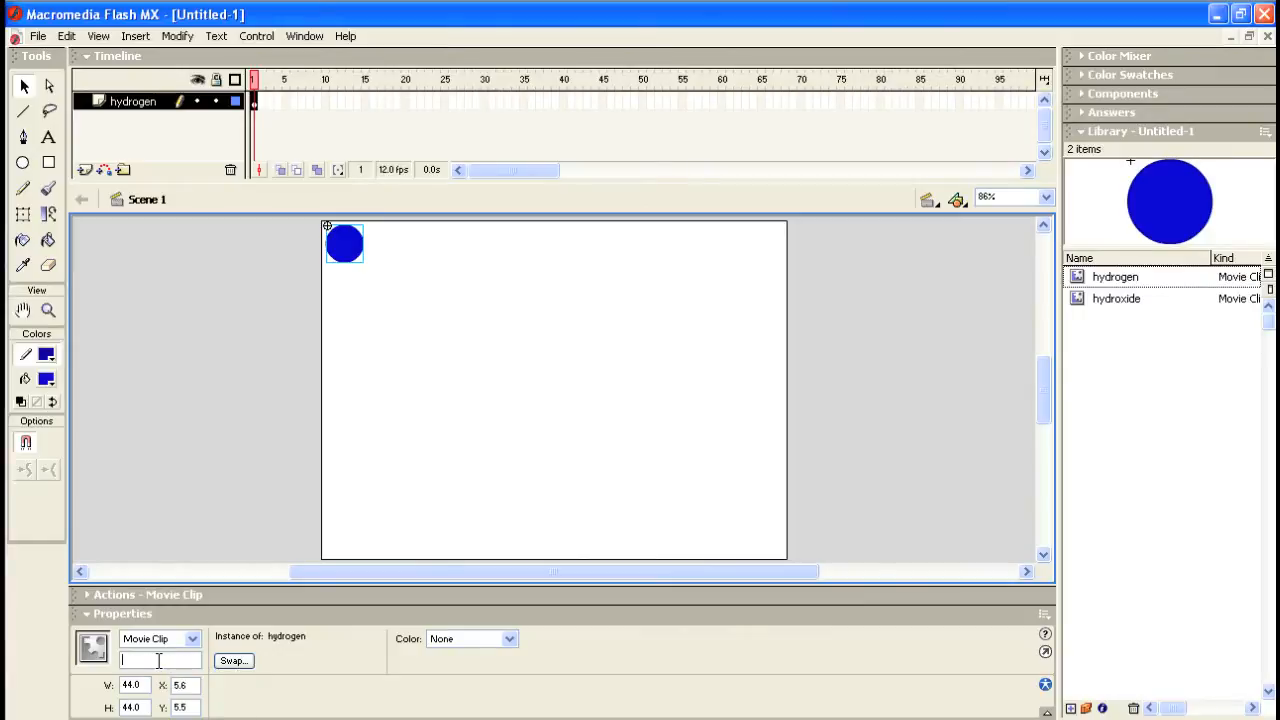
text(hydrogen)
click(389, 320)
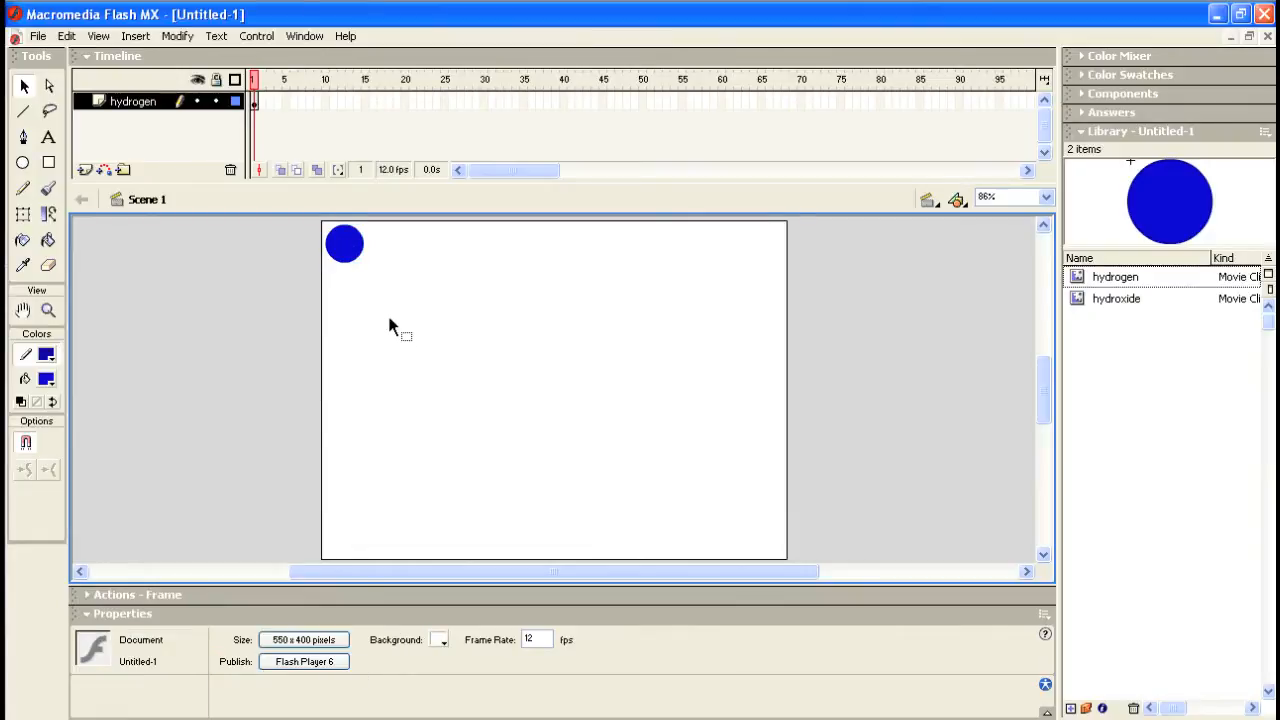
Edit the hydrogen symbol in place and set the circle shape's X and Y position to 3 each.
click(343, 247)
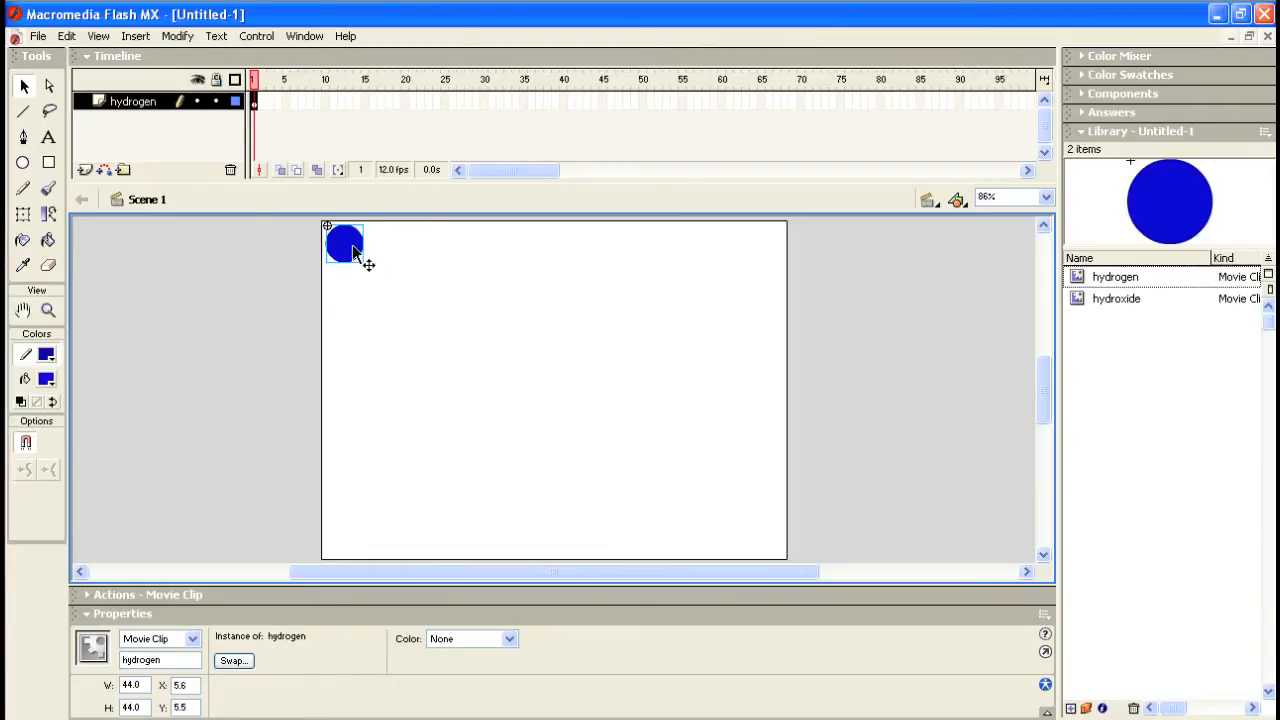
double_click(353, 245)
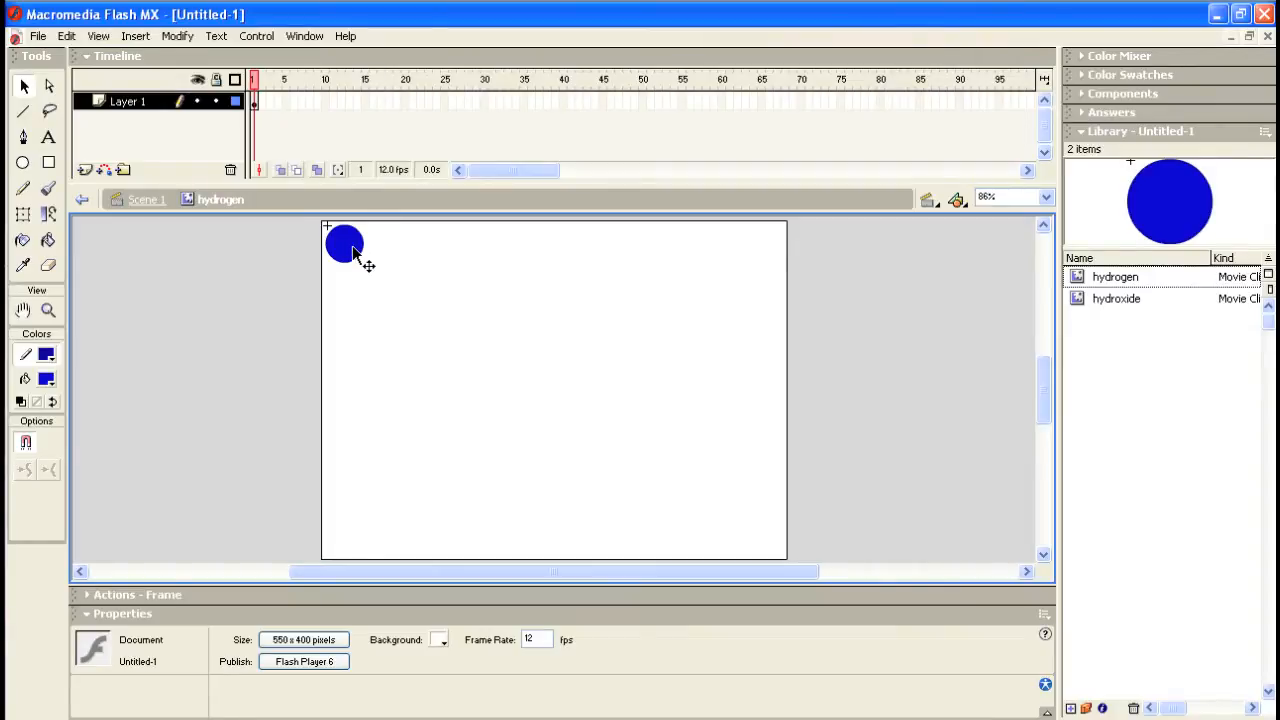
click(254, 102)
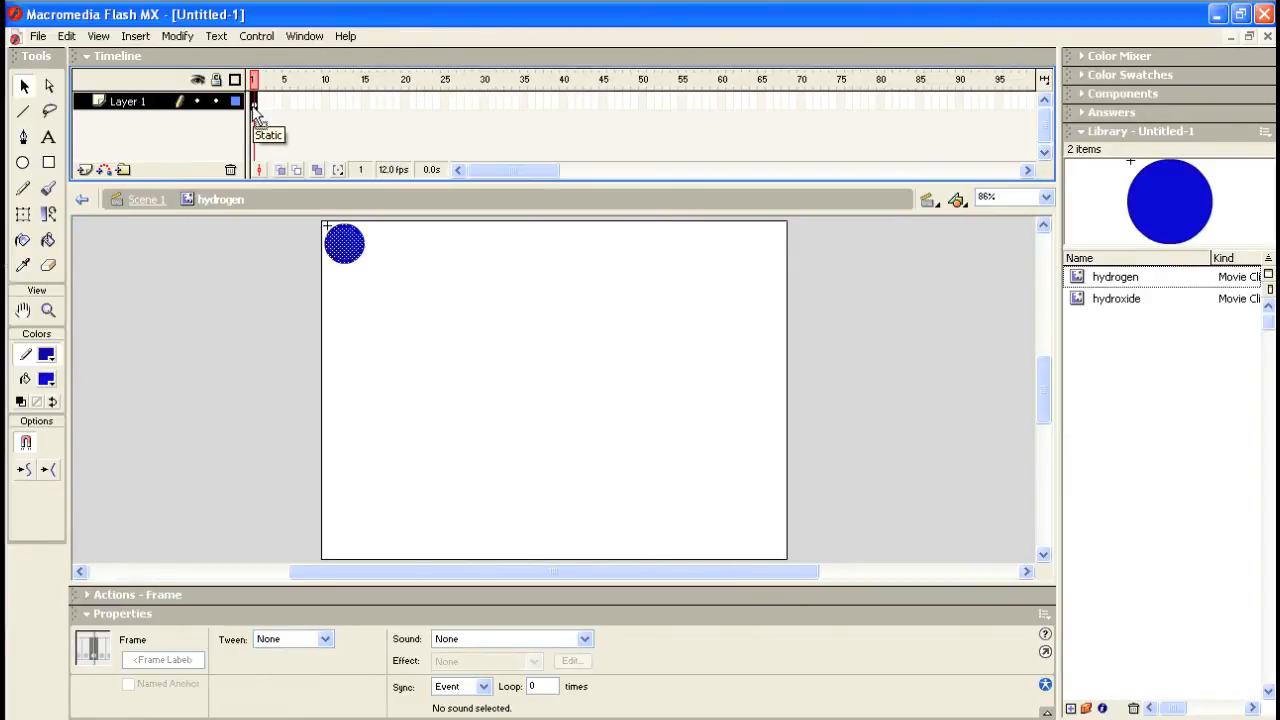
click(342, 247)
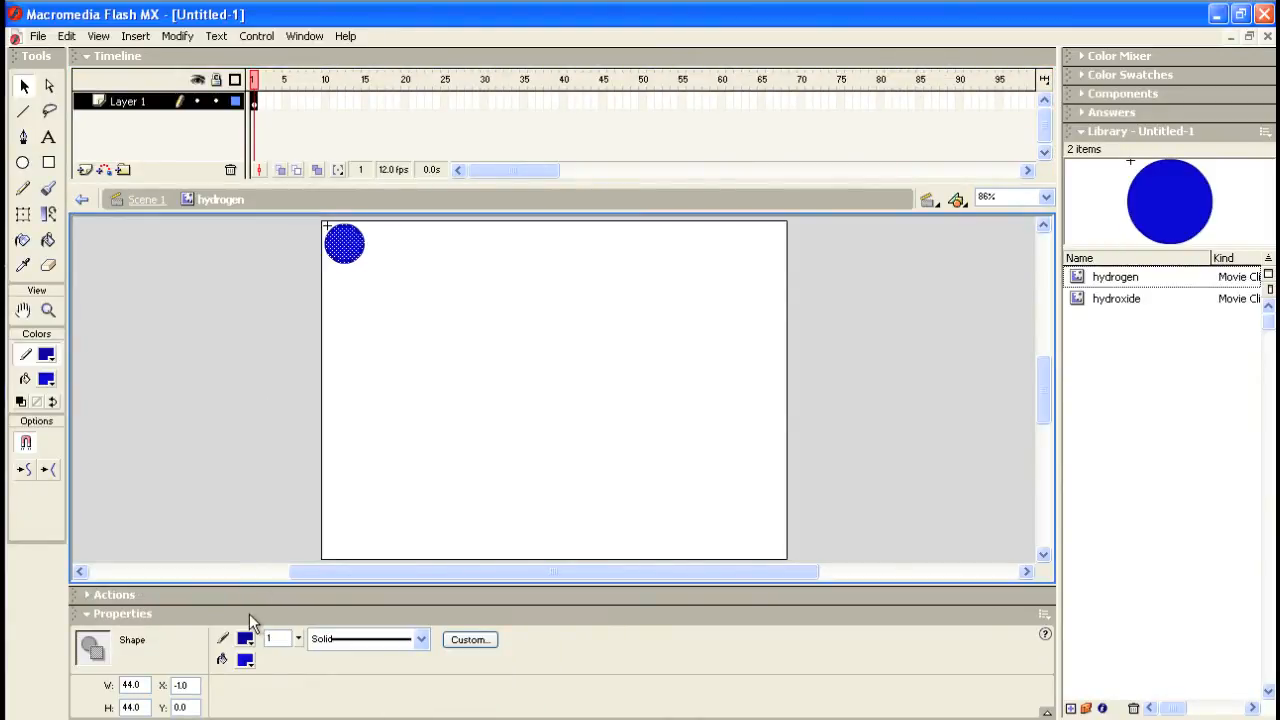
double_click(182, 684)
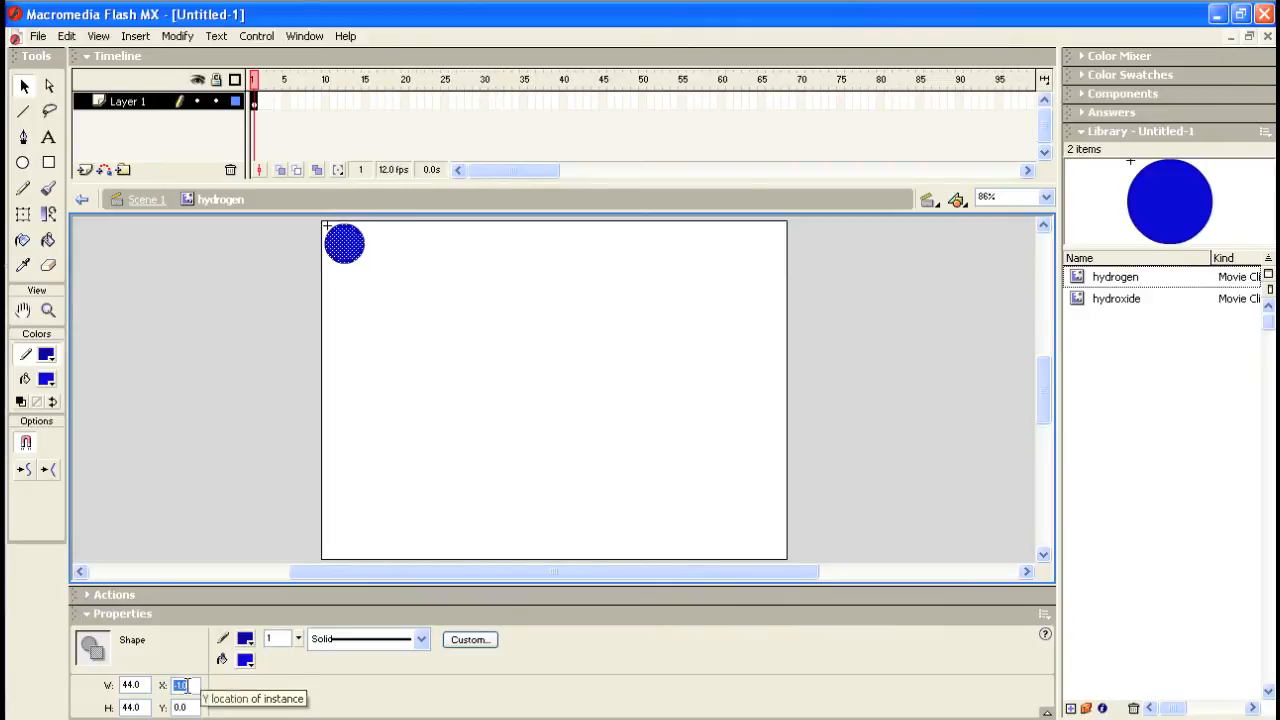
double_click(182, 706)
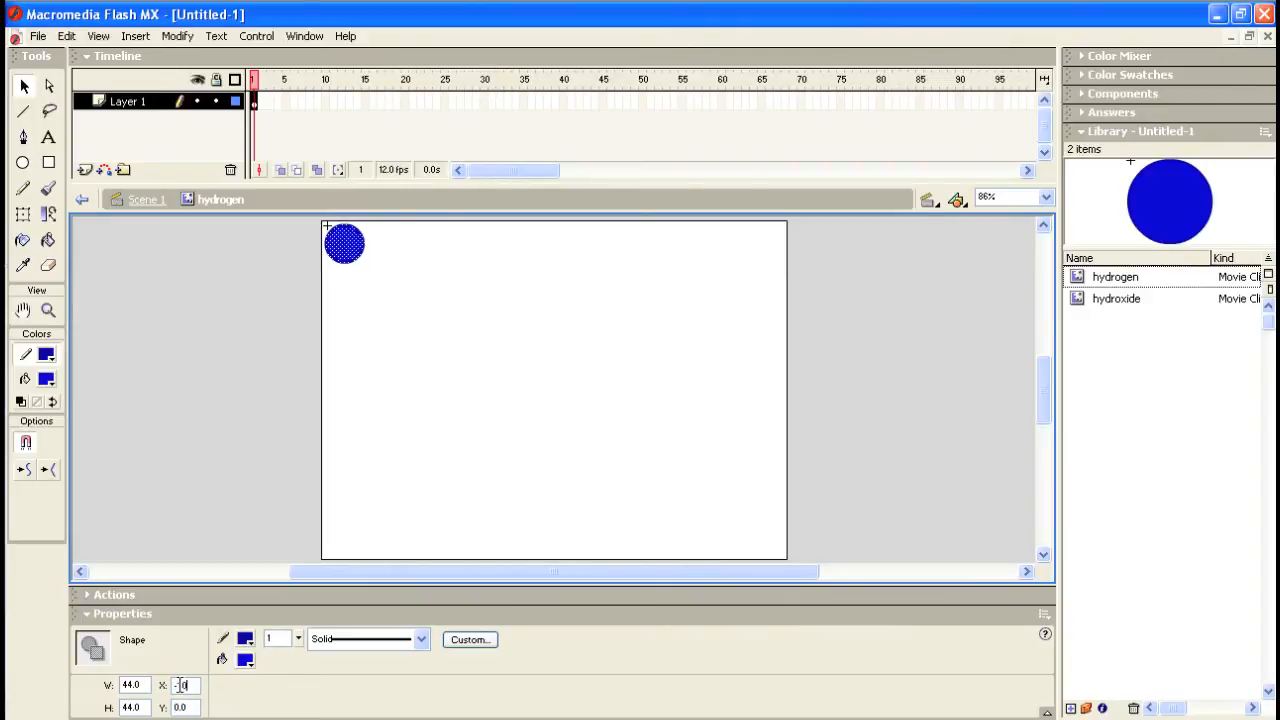
double_click(180, 685)
text(3)
double_click(181, 707)
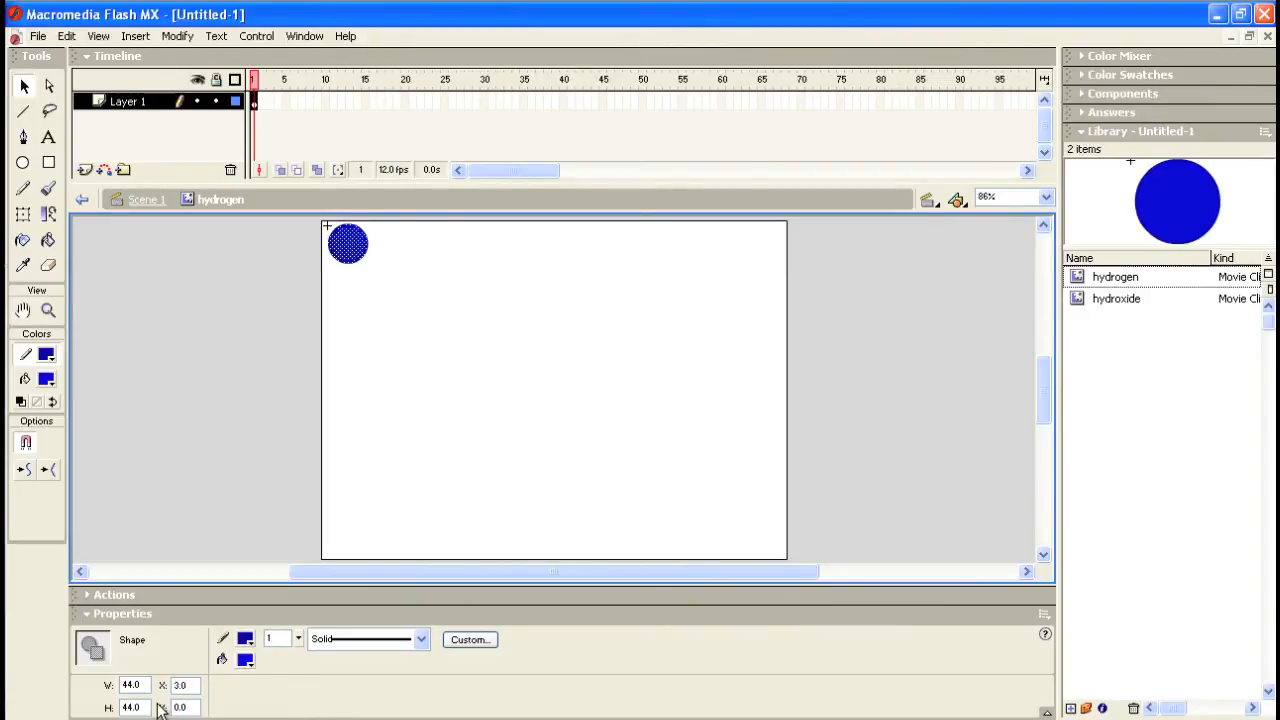
text(3)
click(131, 707)
click(260, 430)
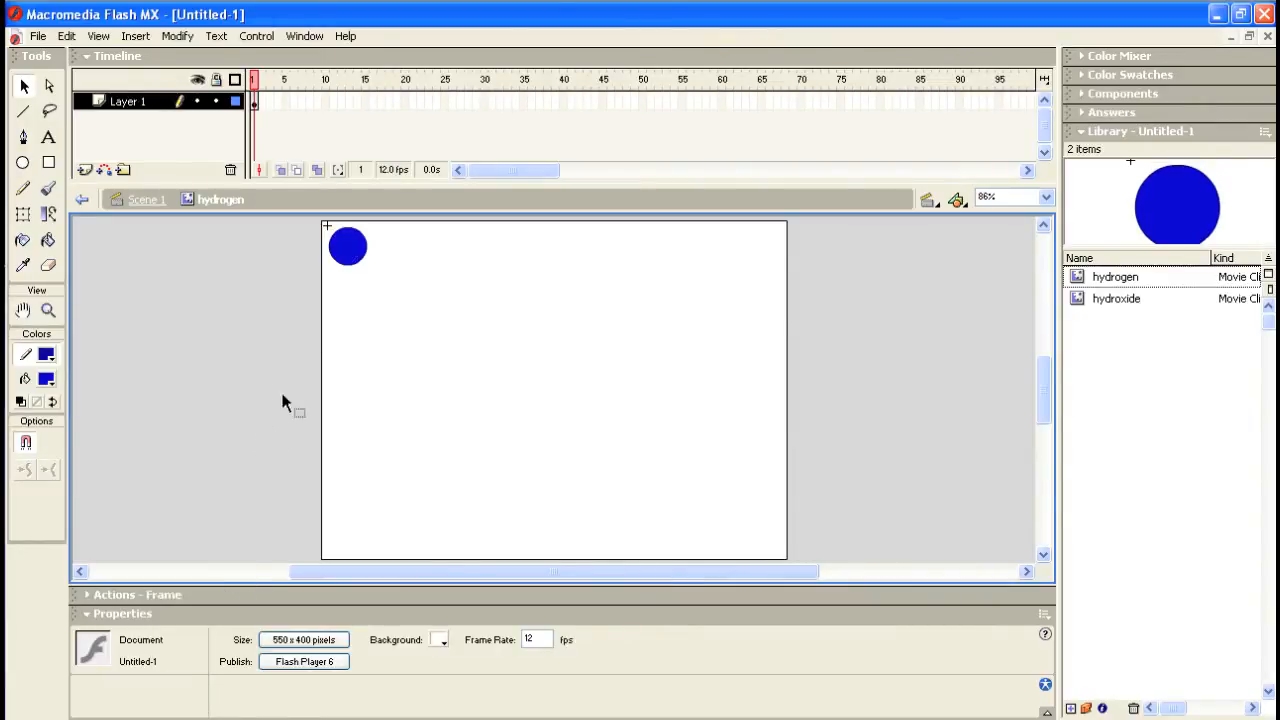
click(349, 252)
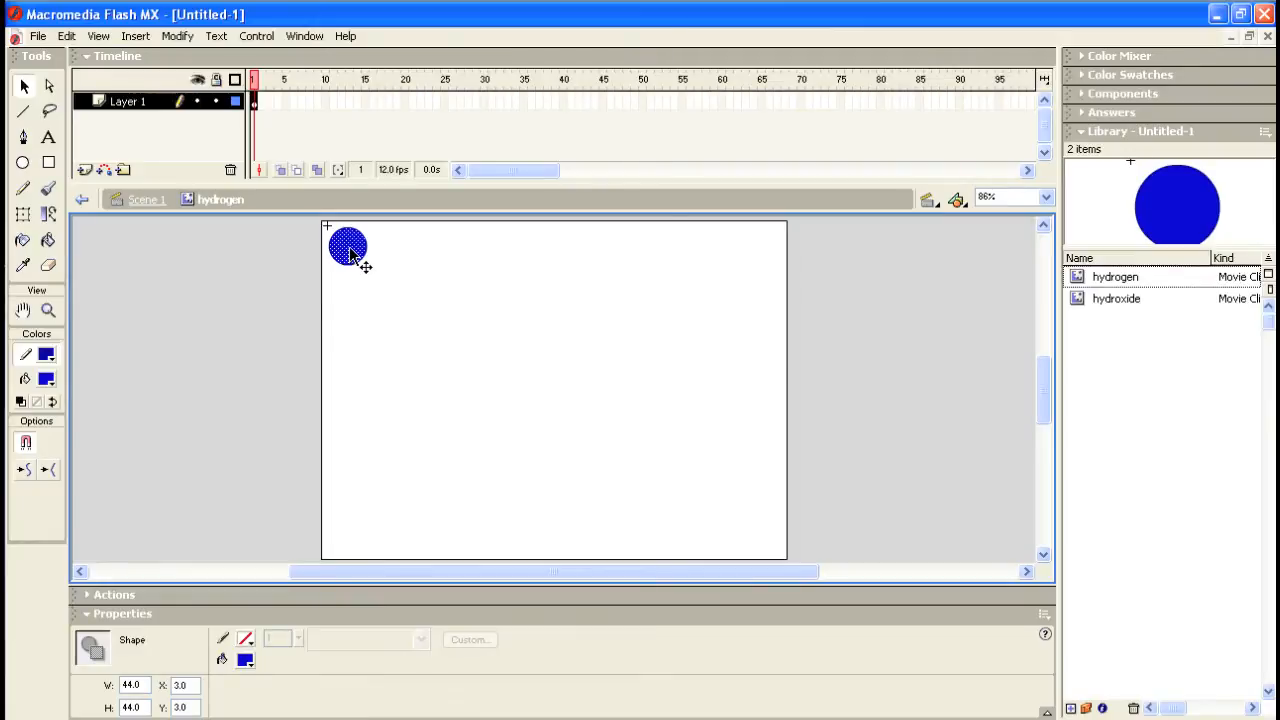
click(368, 270)
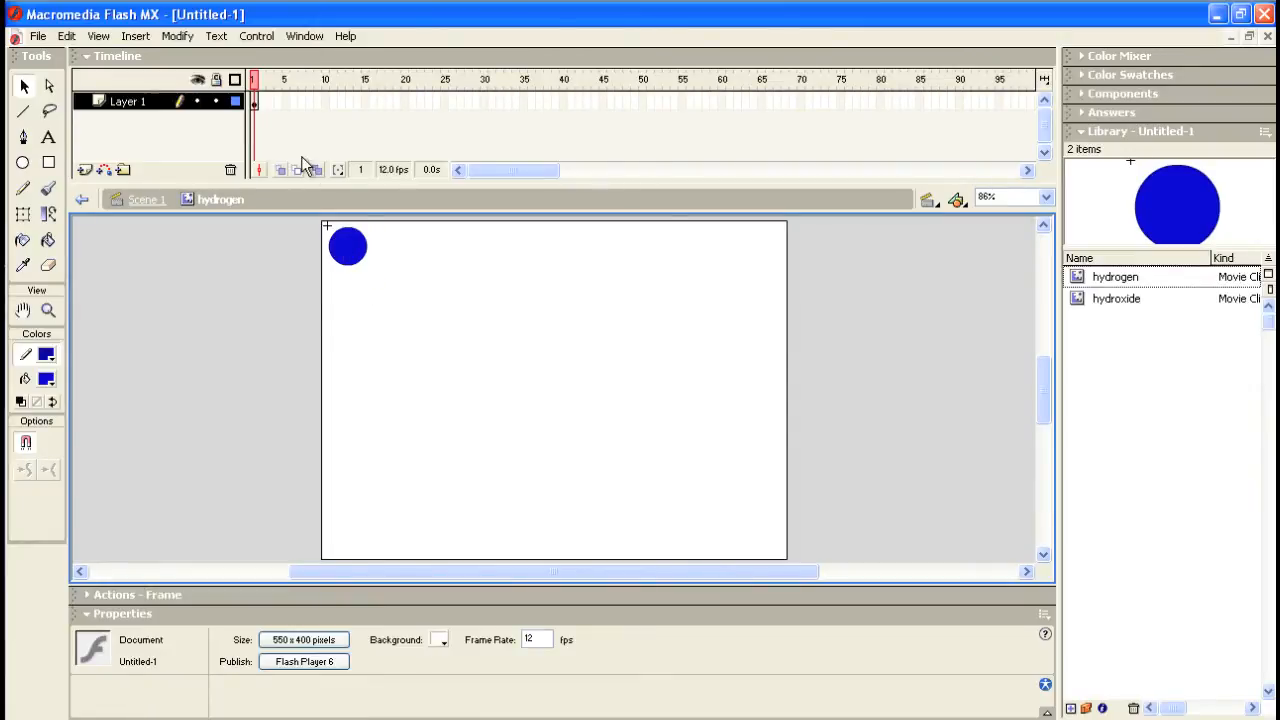
Extend the symbol's Layer 1 to frame 20 by inserting a frame there.
click(256, 103)
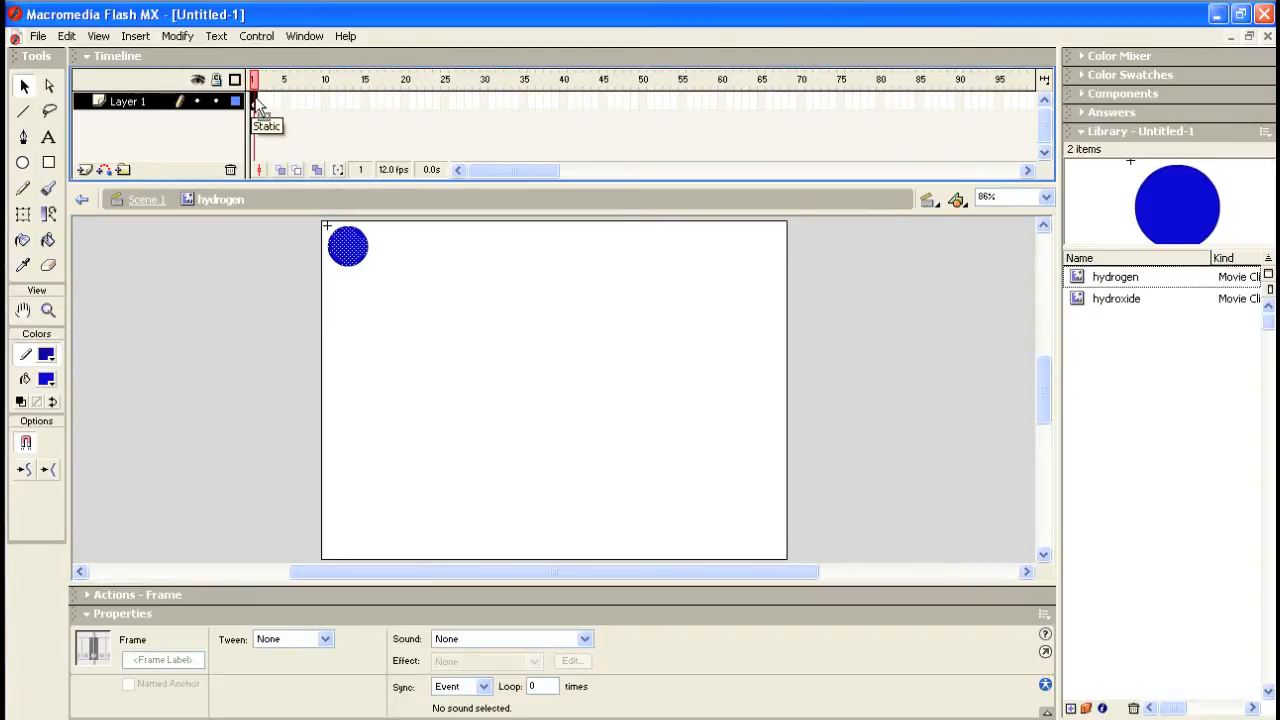
click(404, 101)
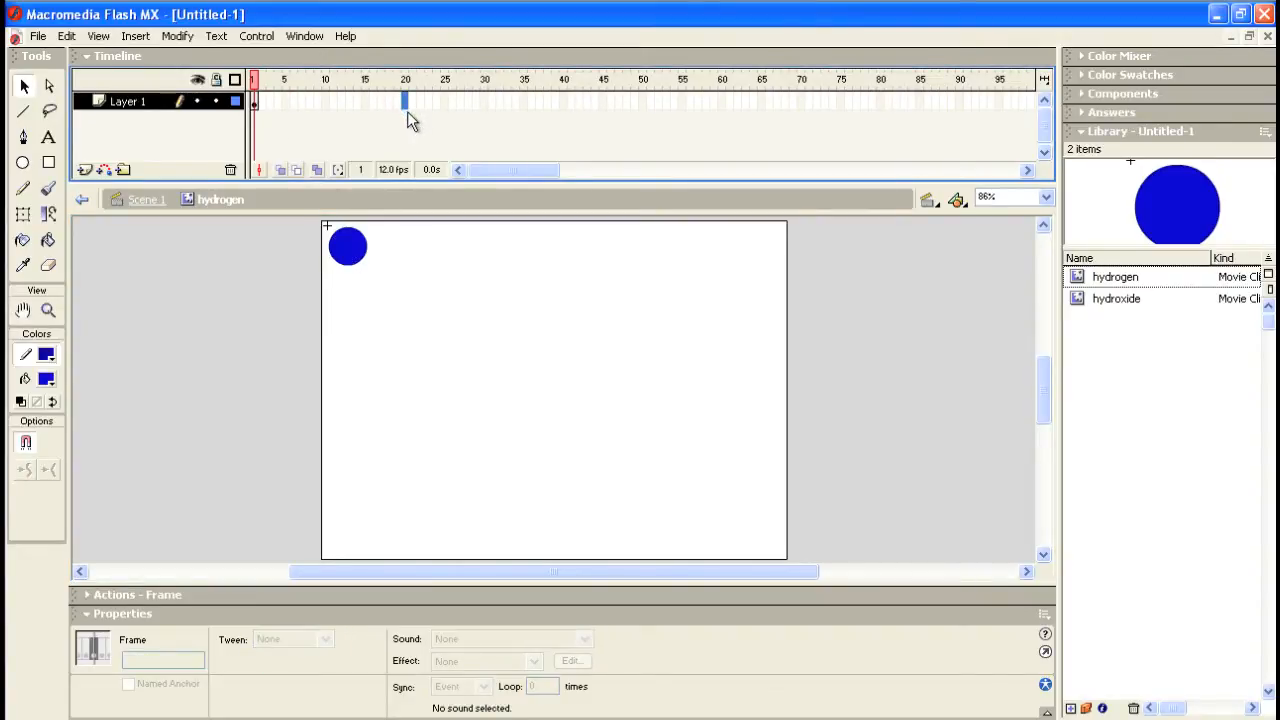
click(137, 36)
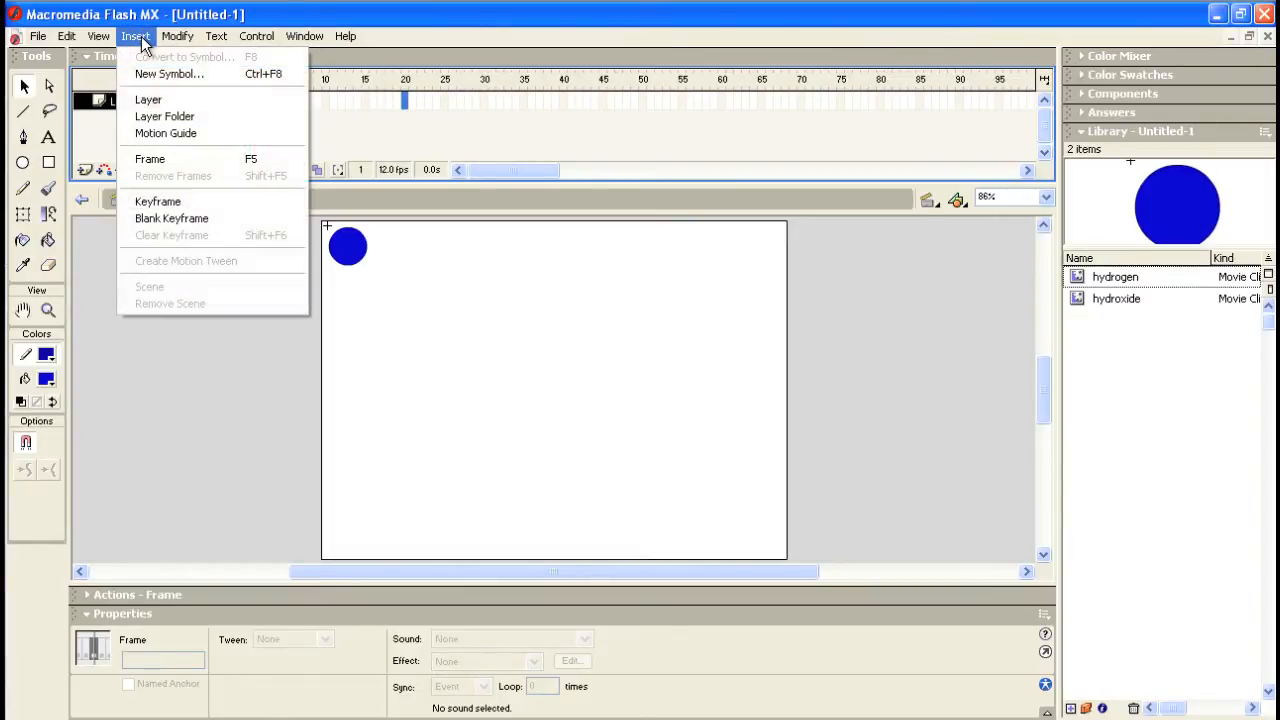
click(160, 161)
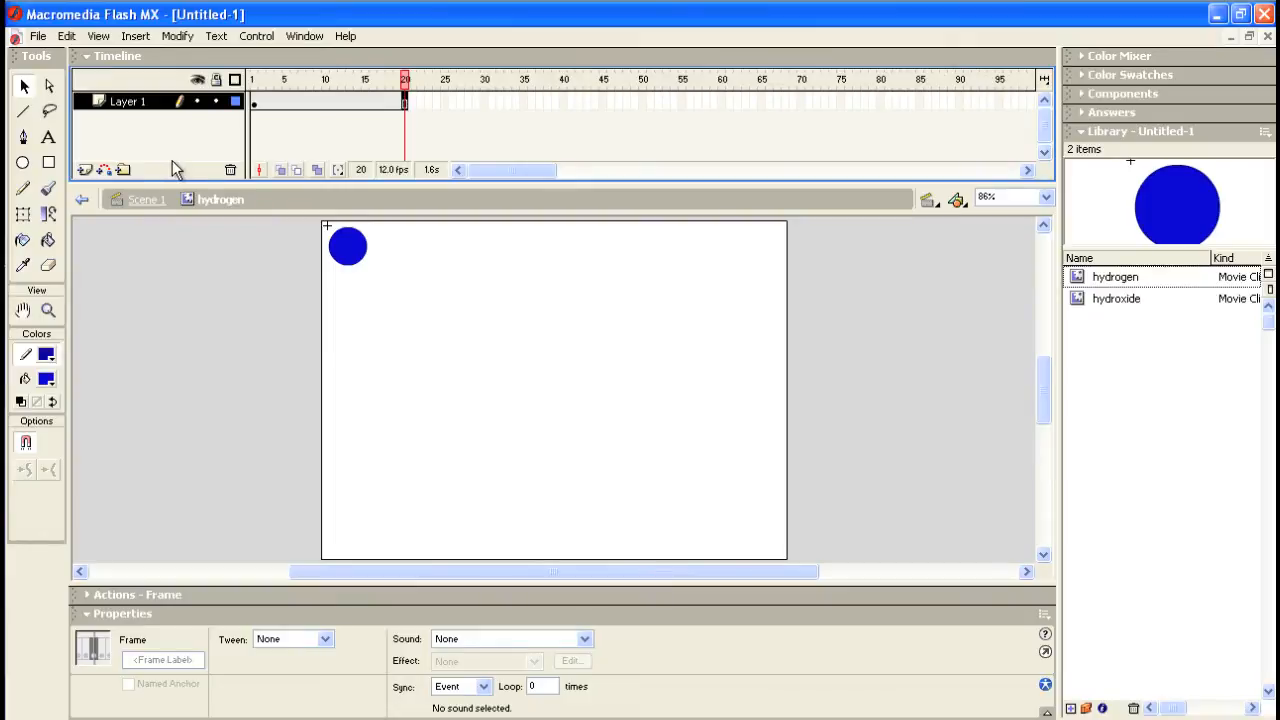
Examine the circle at several frames between 1 and 20 in the hydrogen symbol's timeline.
mouse_move(398, 82)
mouse_down()
mouse_move(256, 90)
mouse_move(406, 104)
mouse_up()
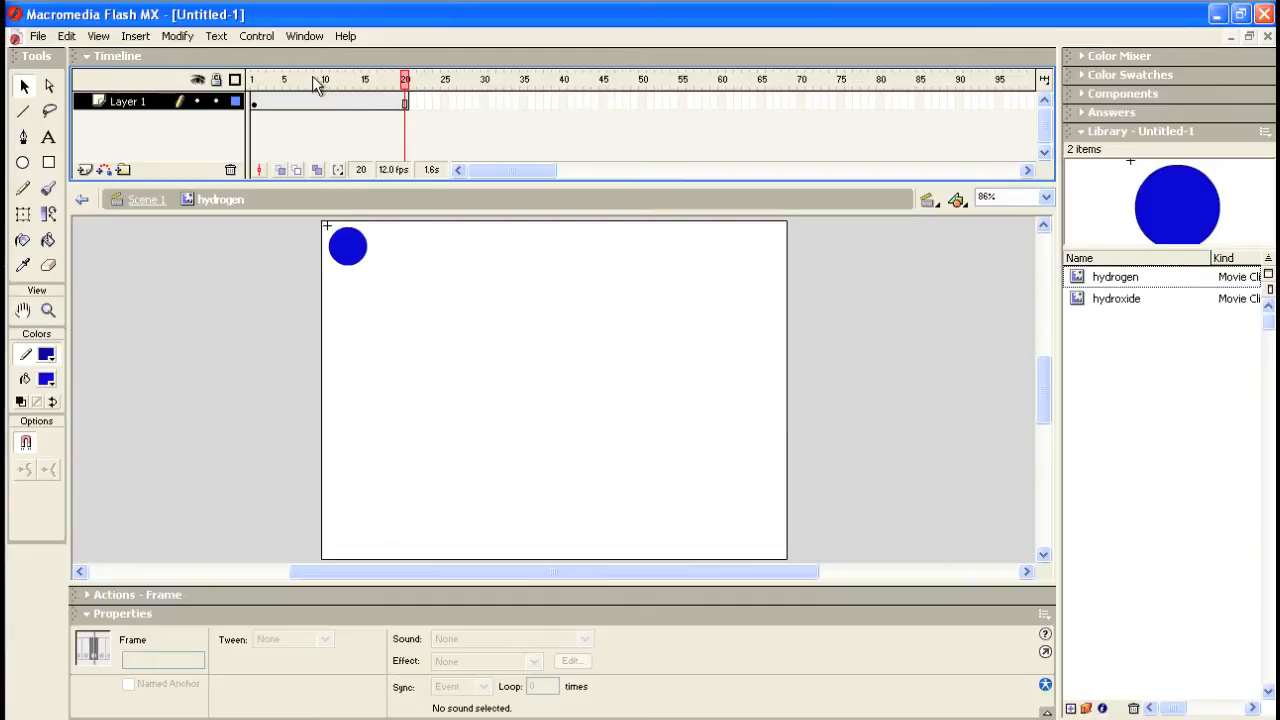
click(344, 247)
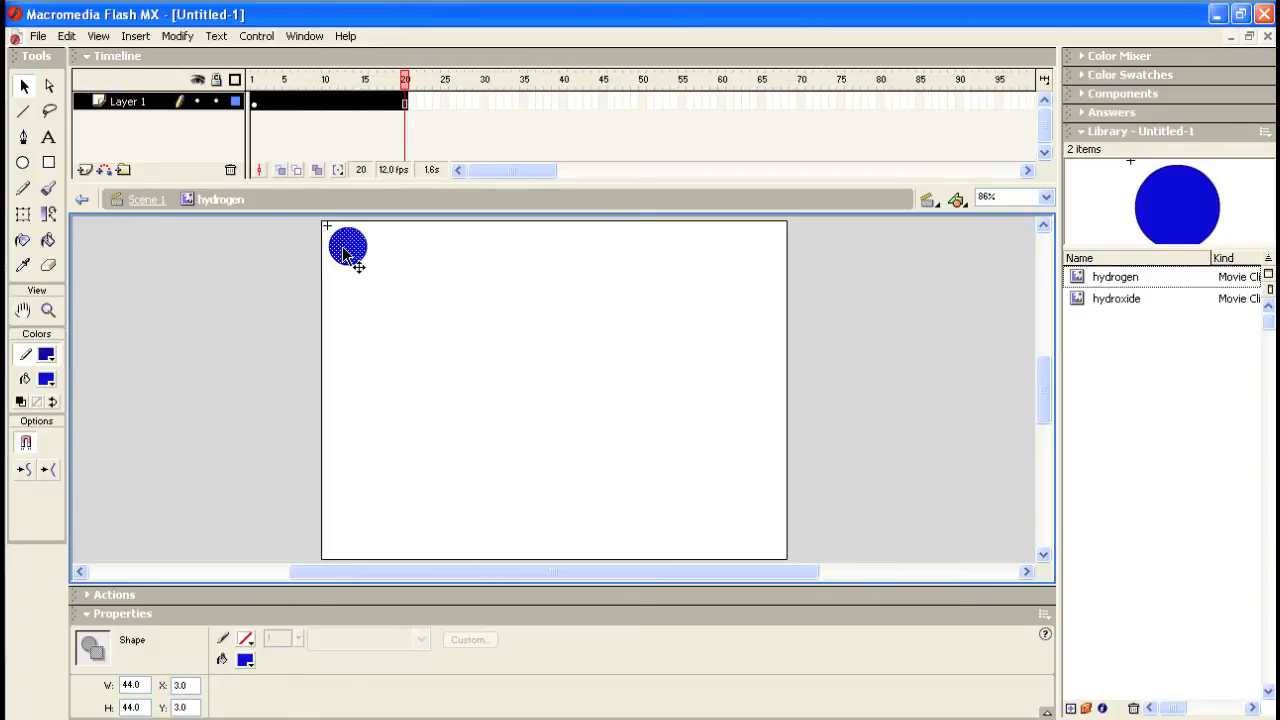
click(364, 305)
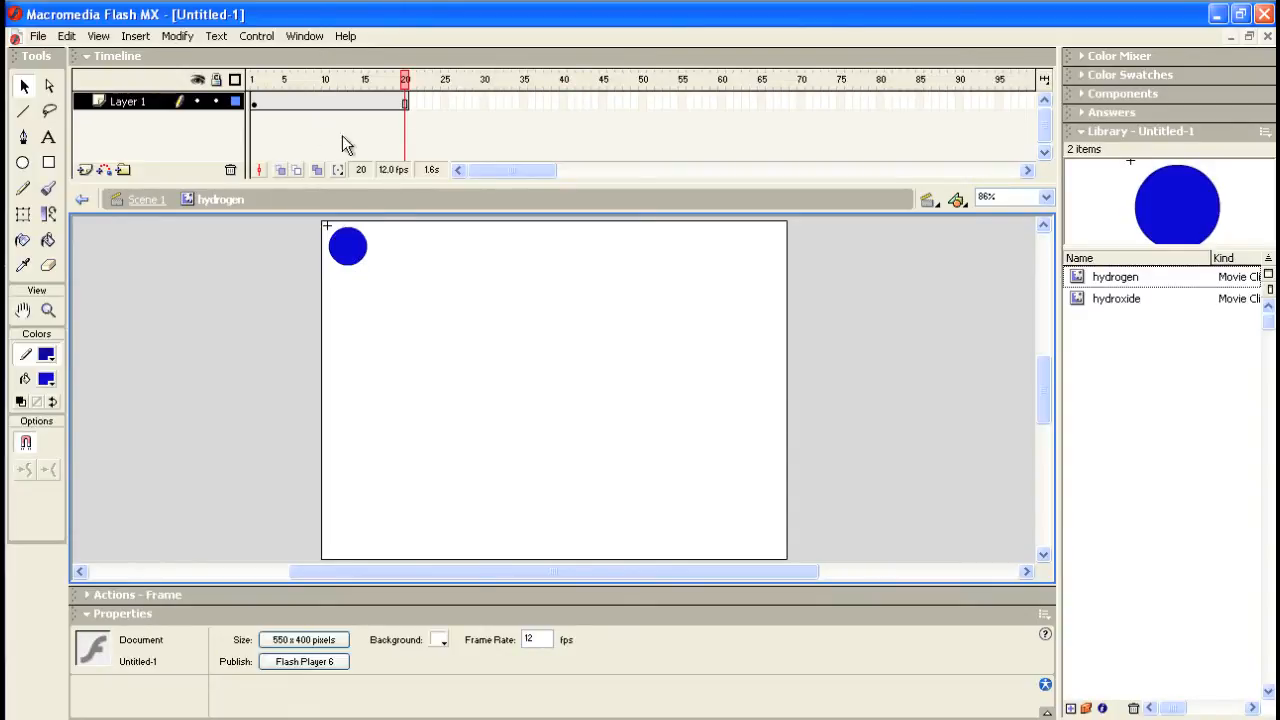
click(255, 104)
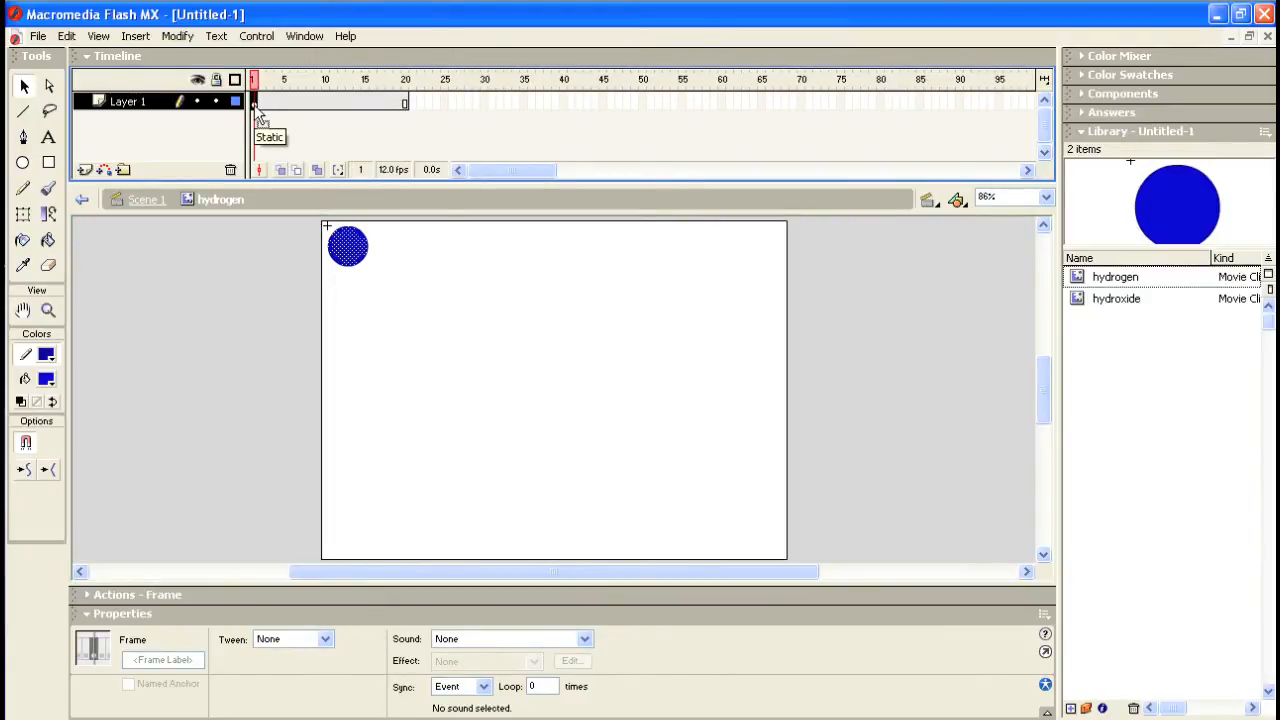
click(293, 99)
click(325, 98)
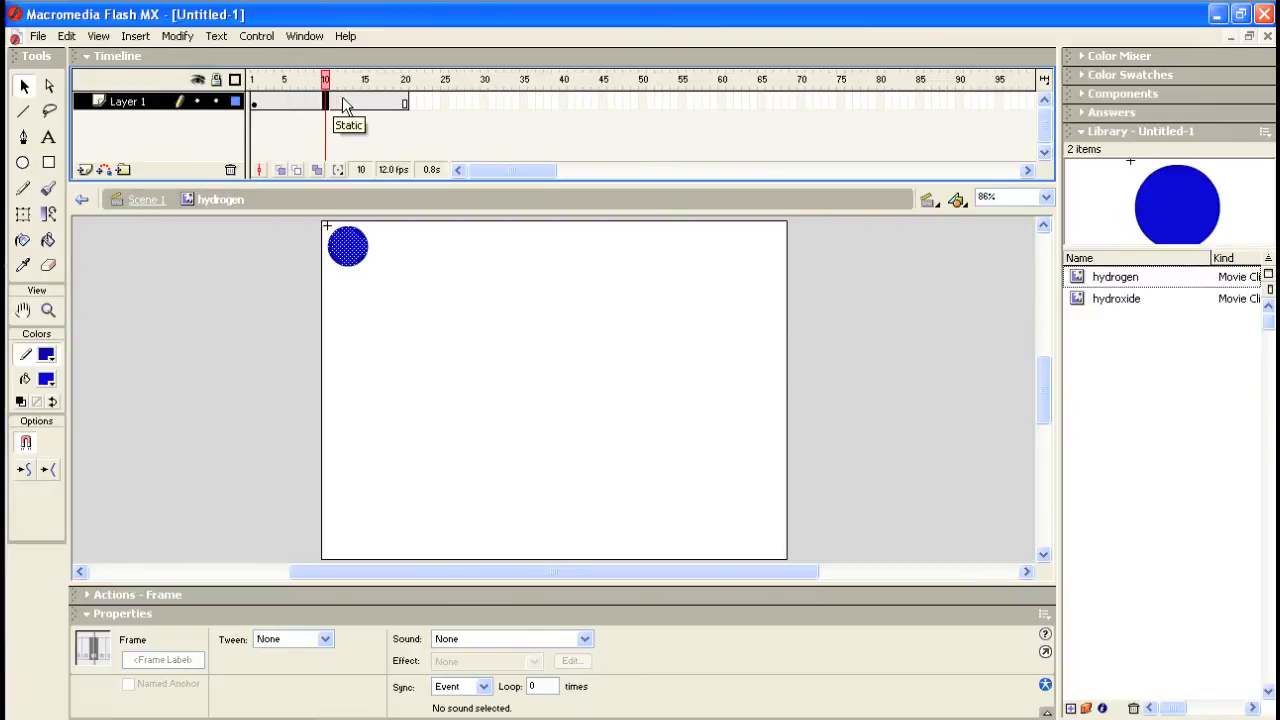
click(341, 99)
click(382, 101)
click(398, 102)
click(405, 104)
click(381, 100)
click(350, 104)
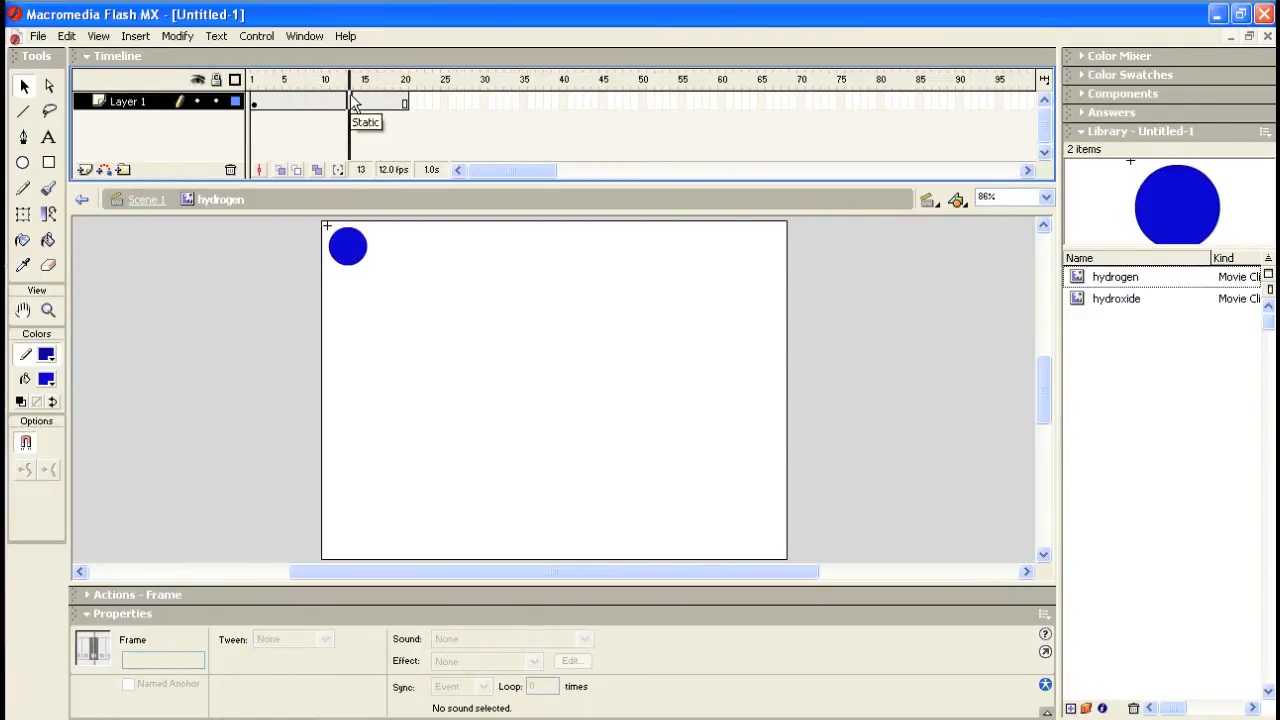
click(254, 104)
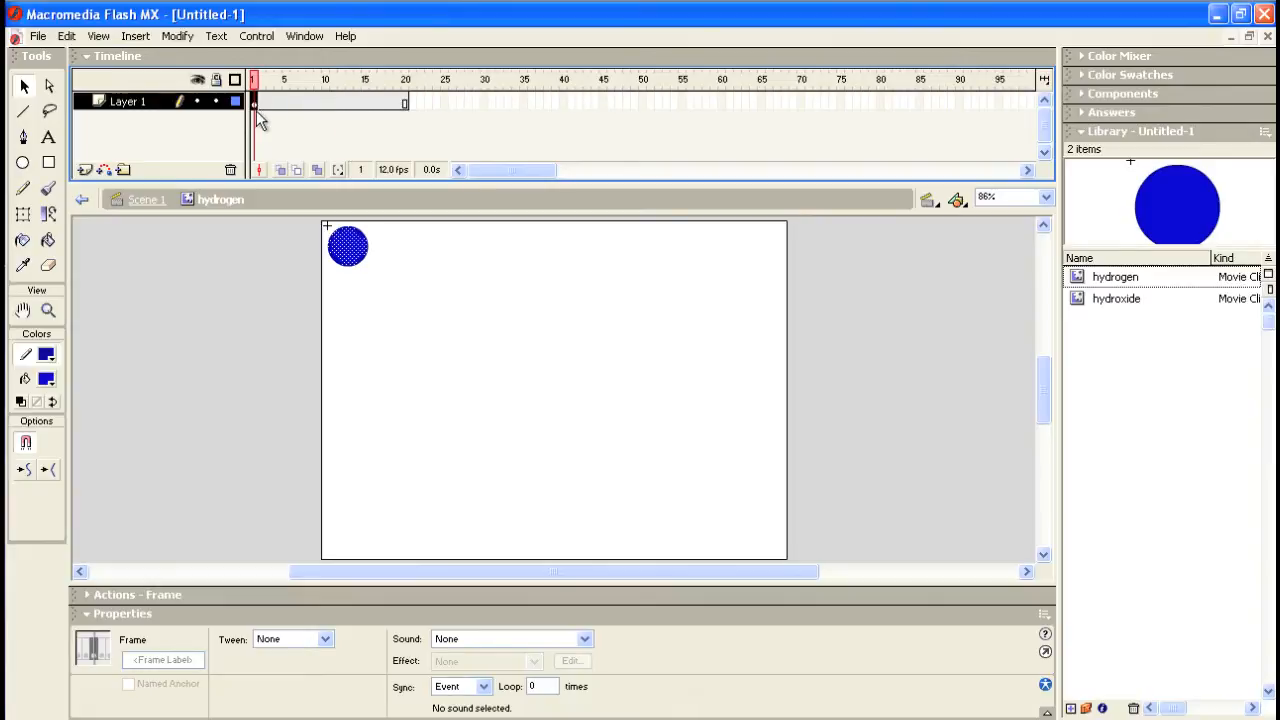
Insert a keyframe at frame 20 of the hydrogen symbol's Layer 1.
click(407, 104)
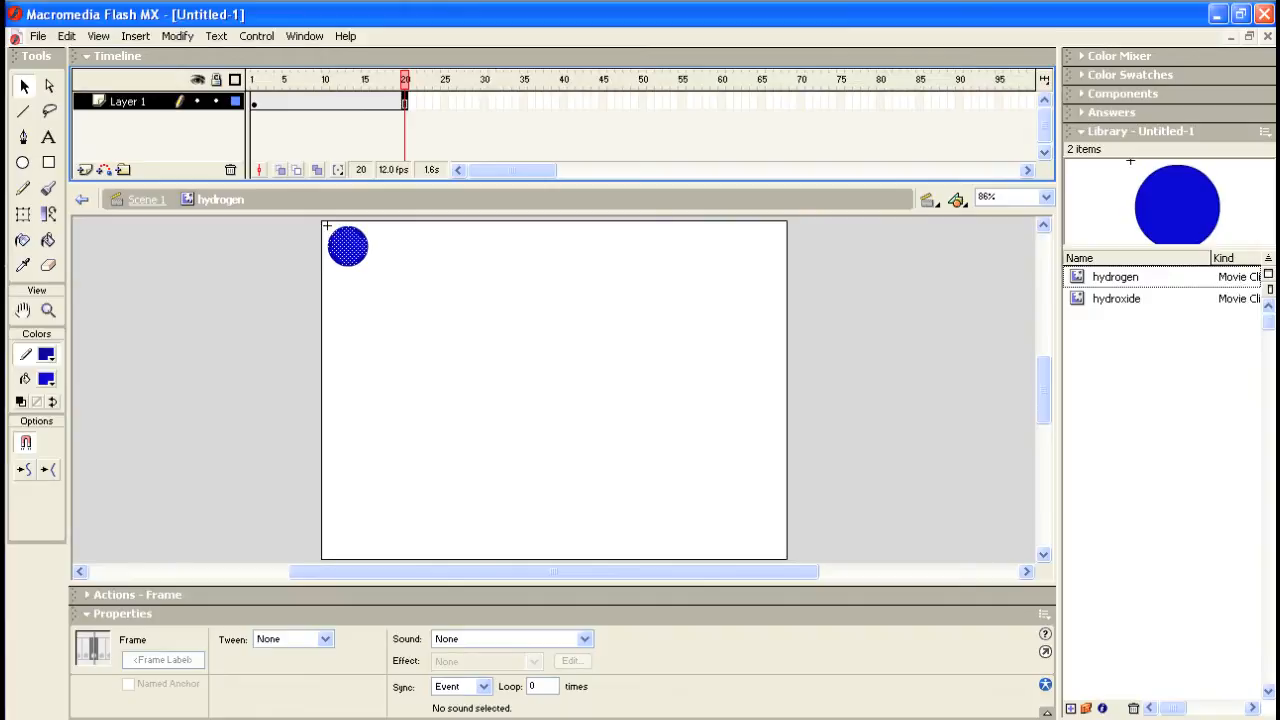
click(137, 37)
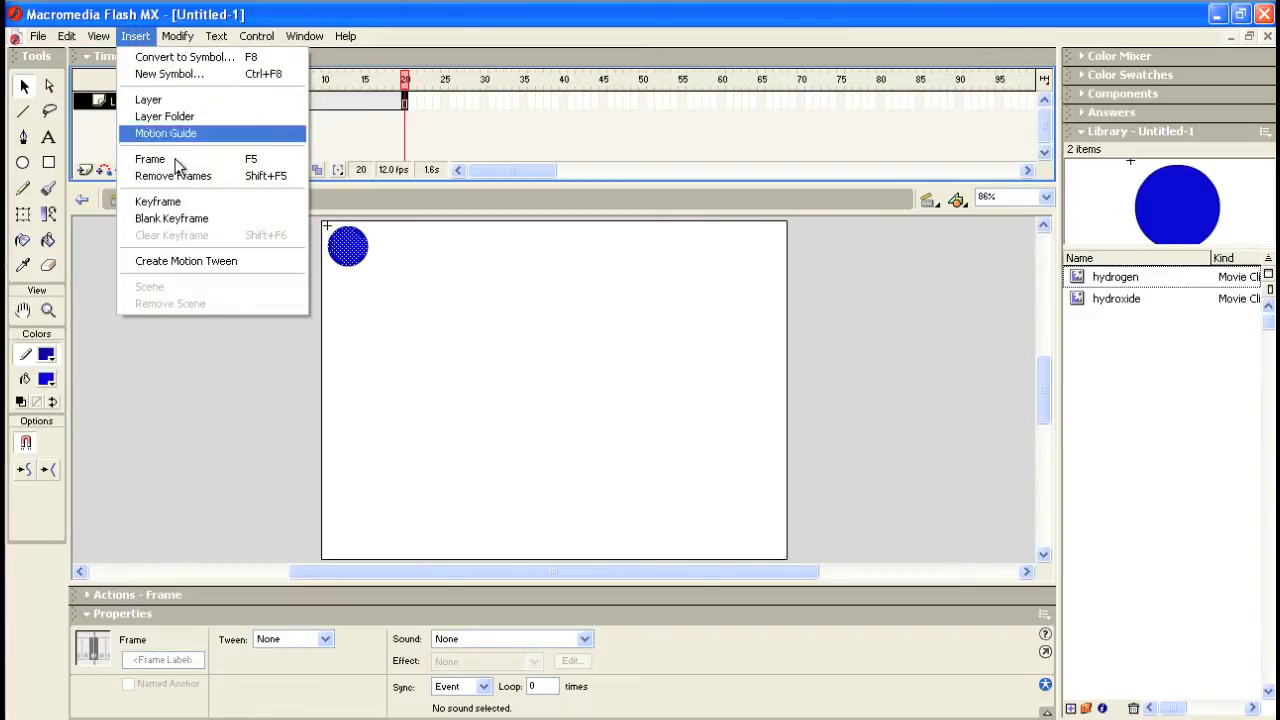
click(175, 201)
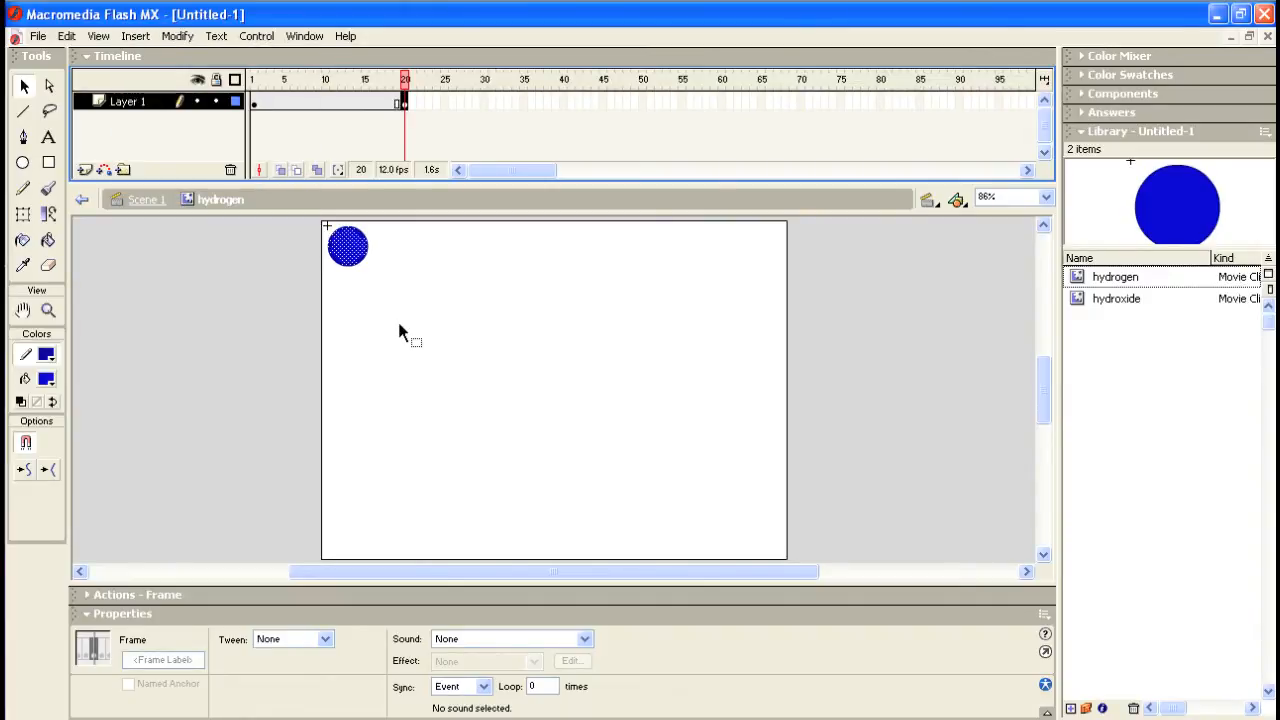
Move the circle in frame 20 straight down to the stage's lower-left corner, to about X 3 and Y 341.
click(354, 249)
drag(354, 249, 358, 535)
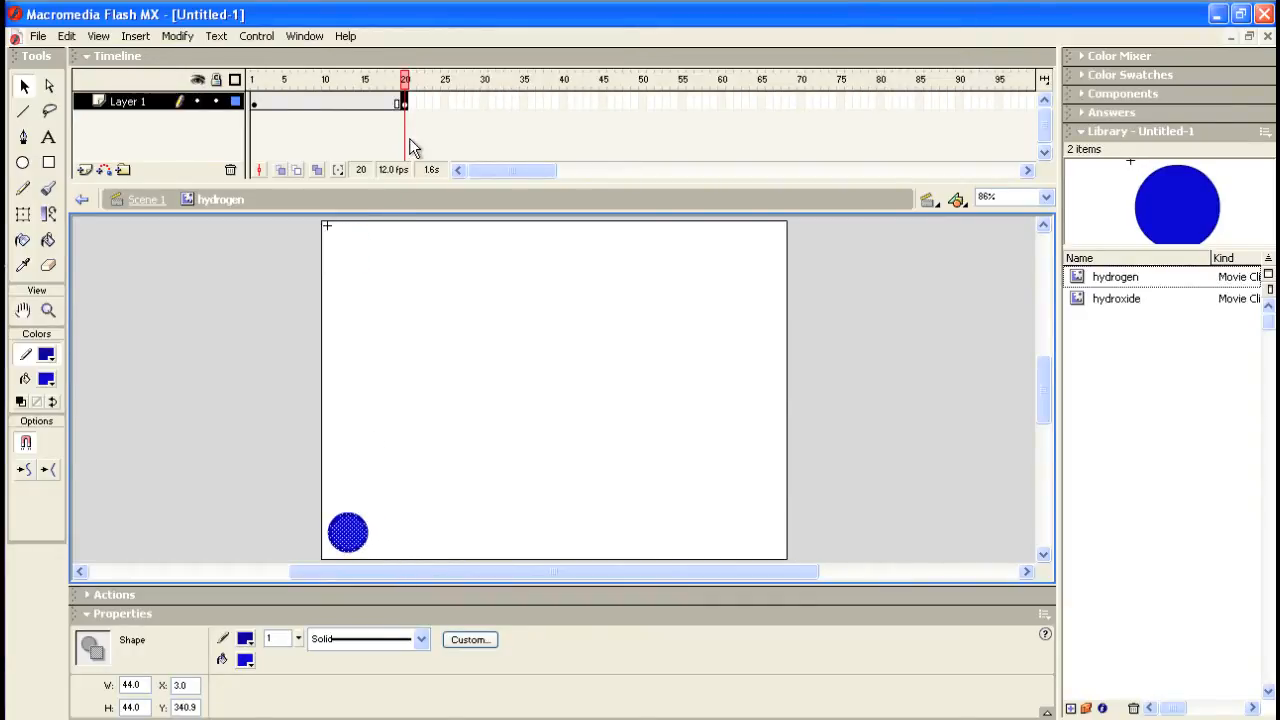
click(390, 83)
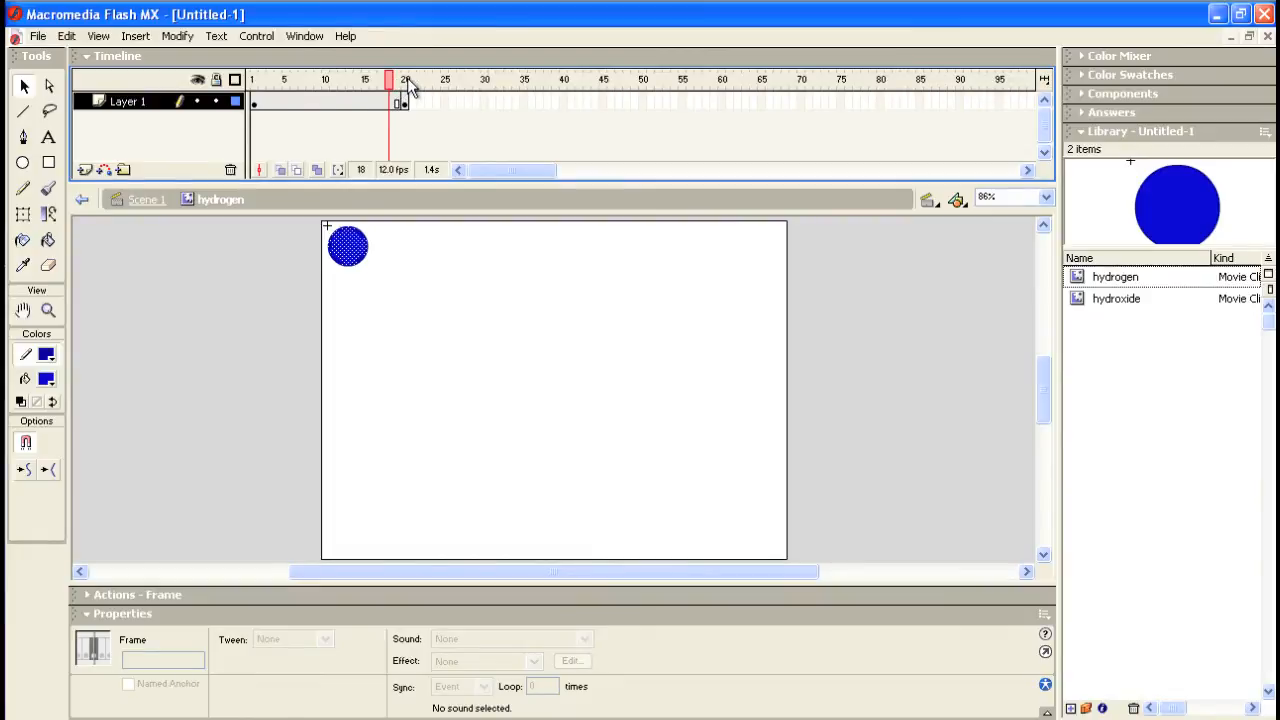
click(407, 80)
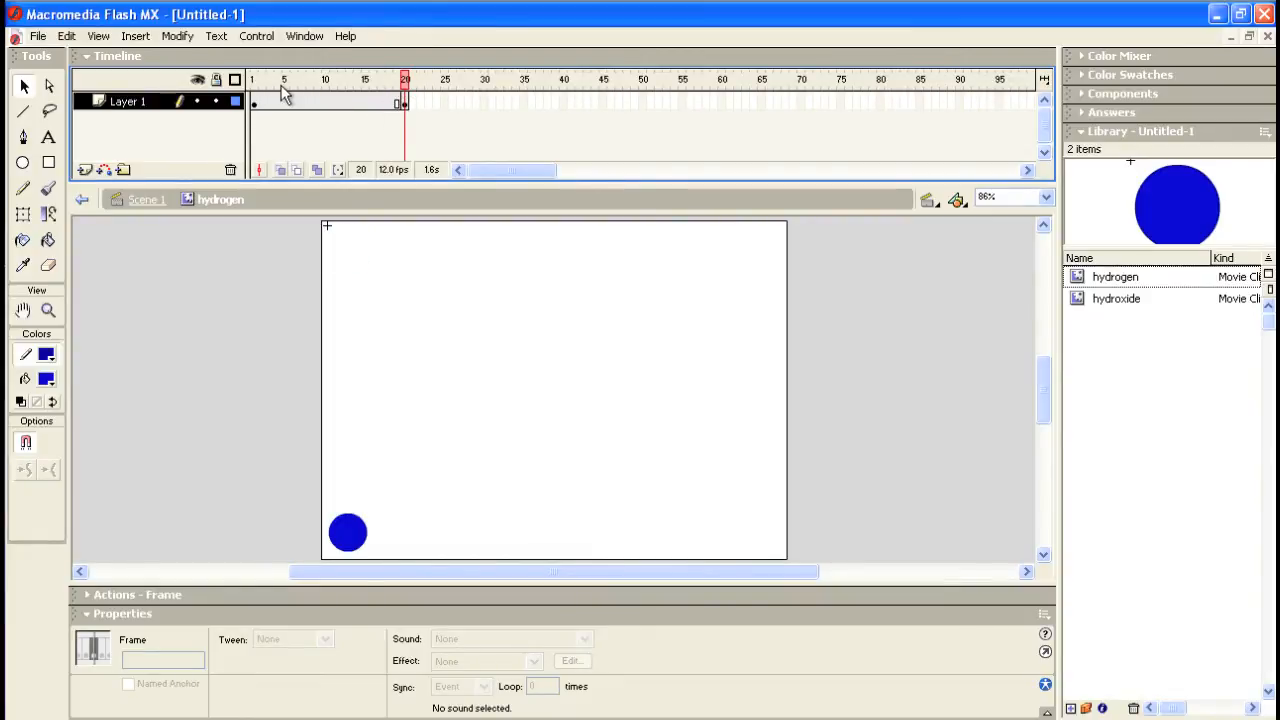
Insert a keyframe at frame 40 of the hydrogen symbol's Layer 1.
drag(254, 86, 397, 92)
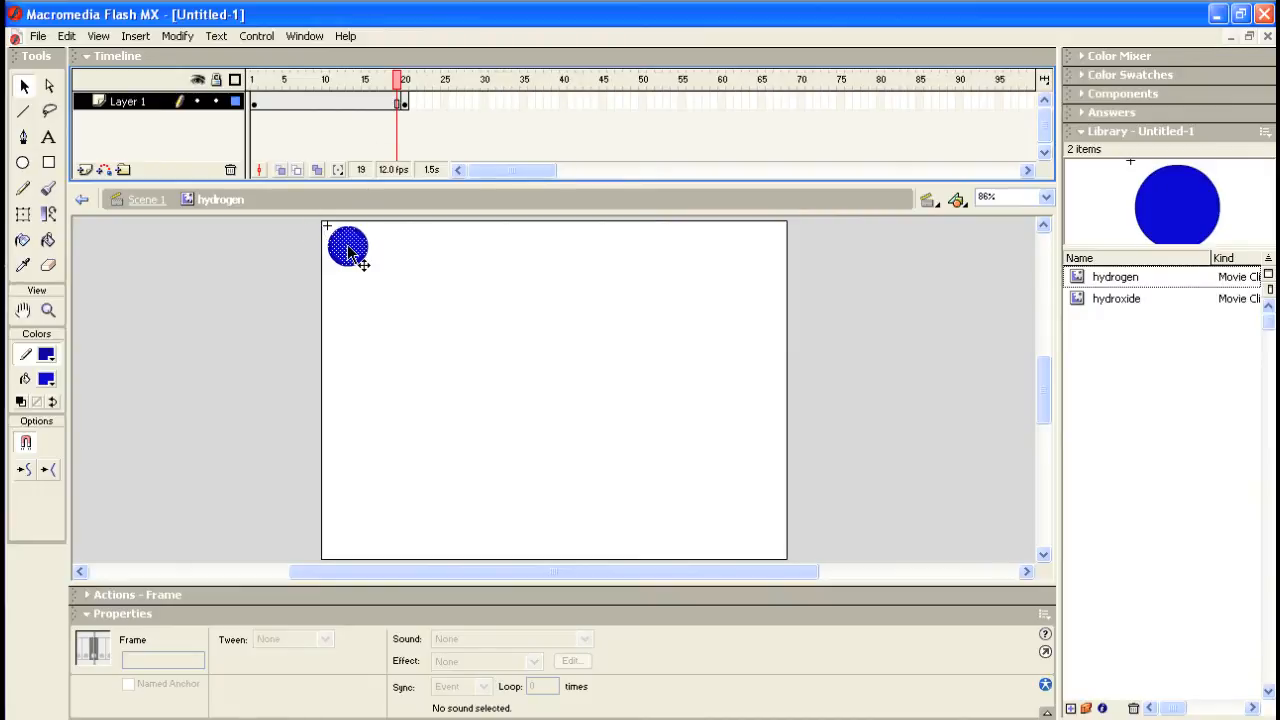
click(406, 103)
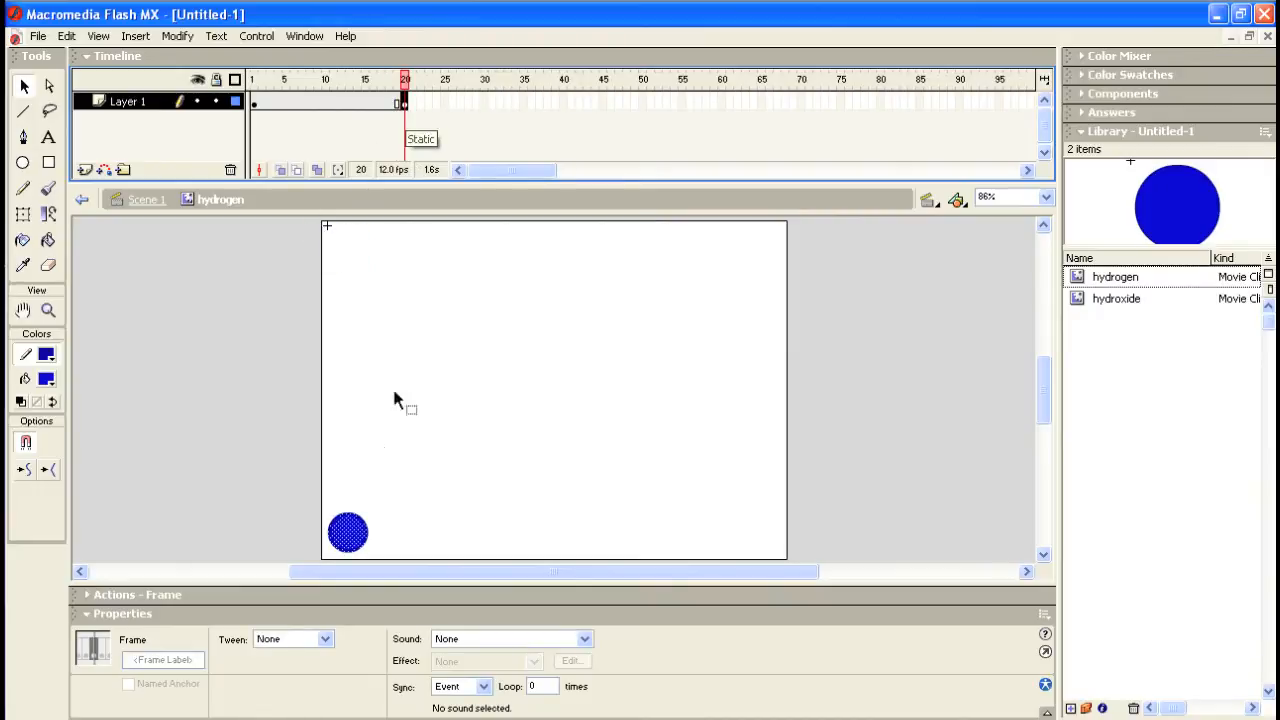
click(563, 102)
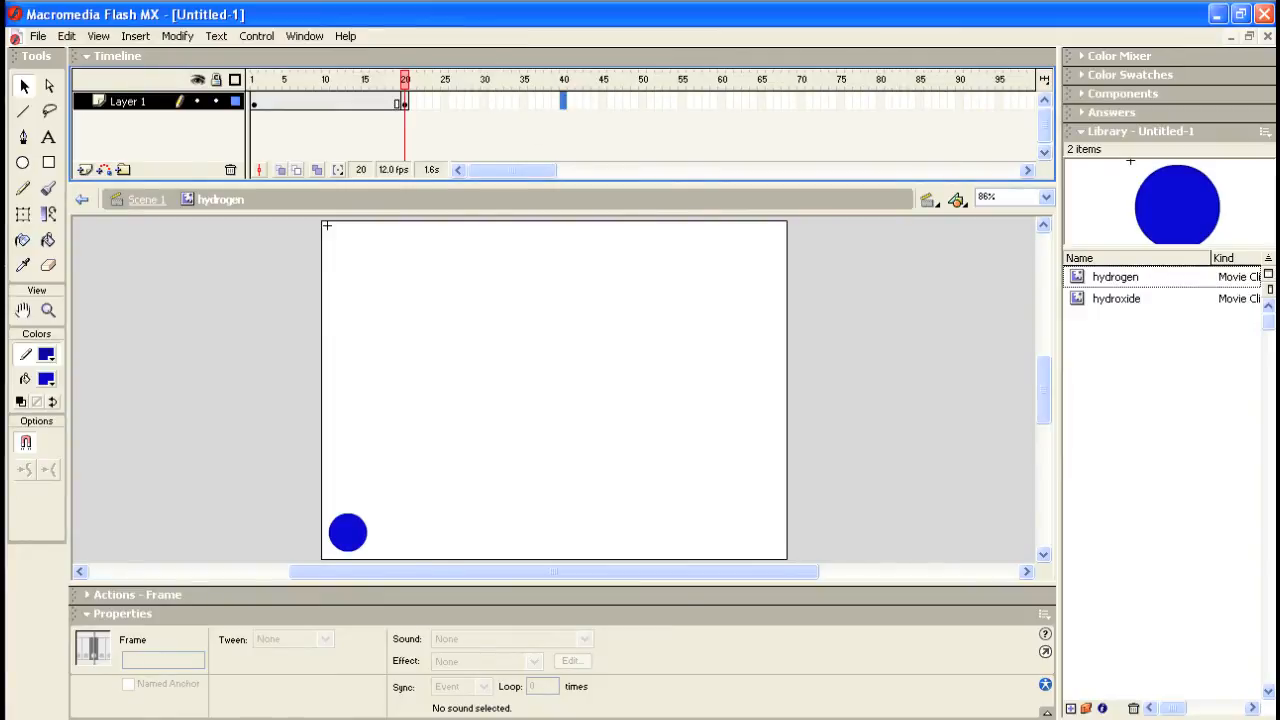
click(138, 38)
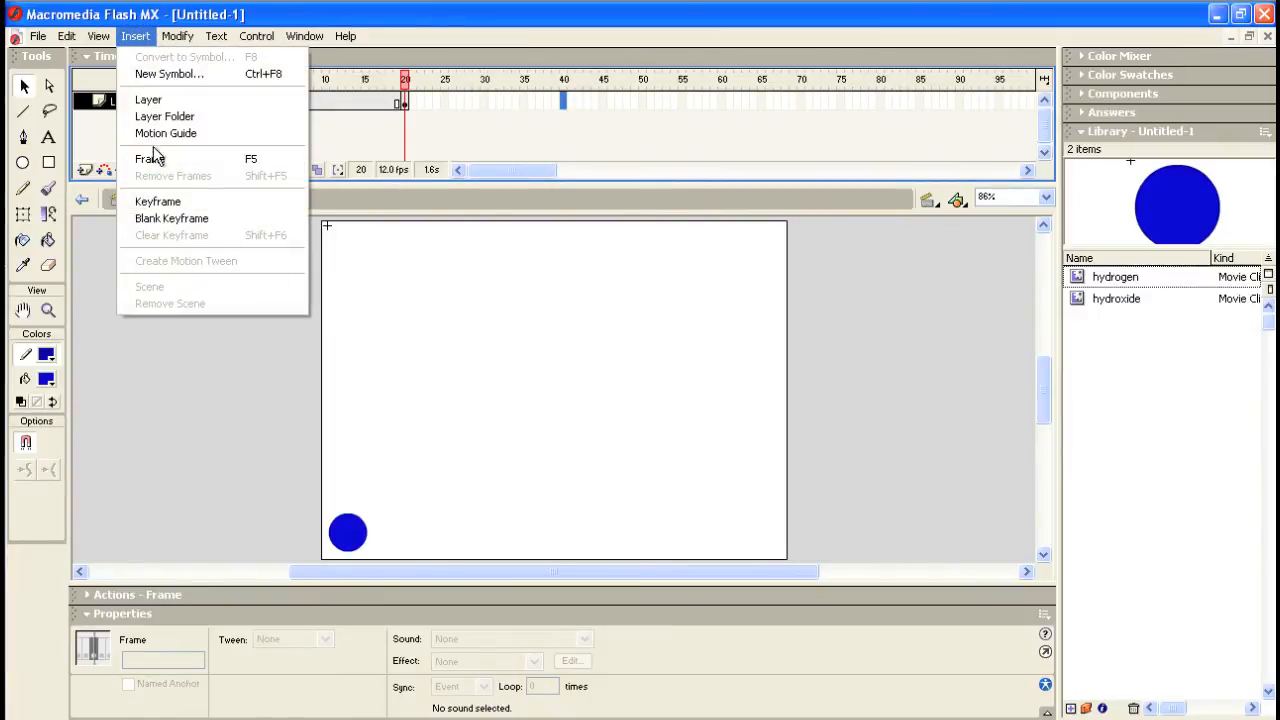
click(156, 202)
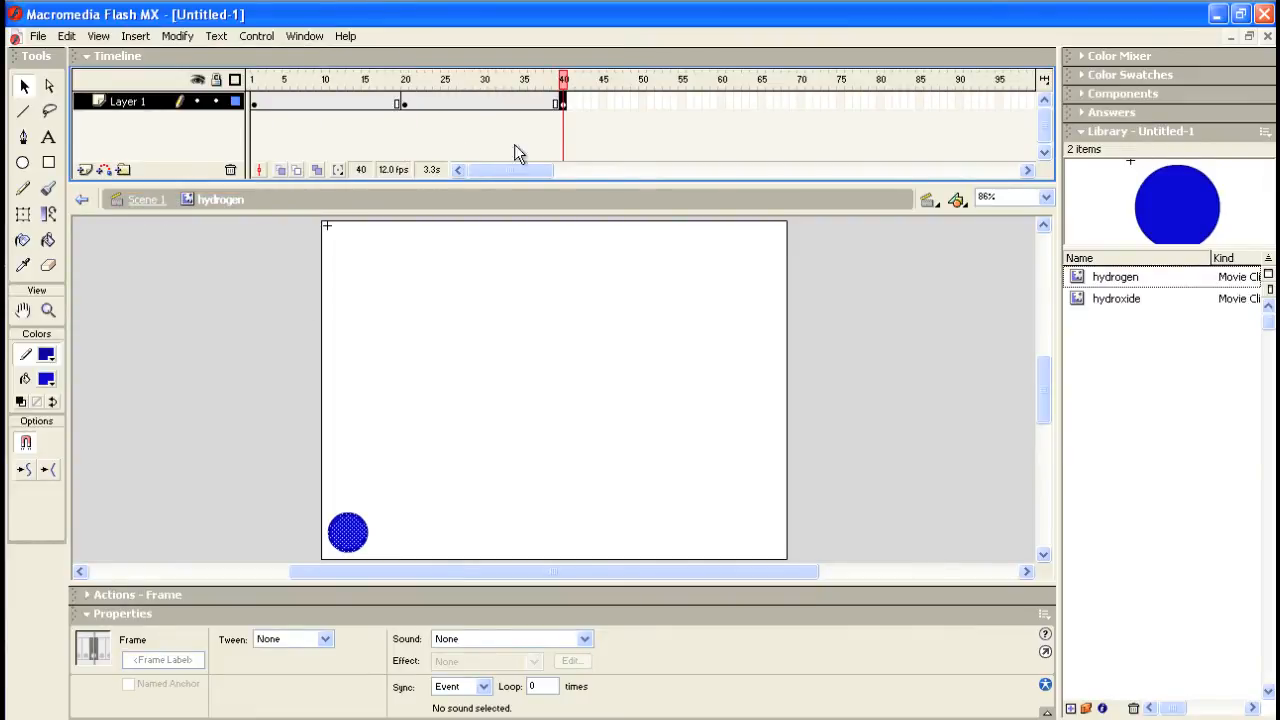
Move the circle in frame 40 to the stage's upper-right corner, to about X 494 and Y -1, and deselect it.
click(359, 535)
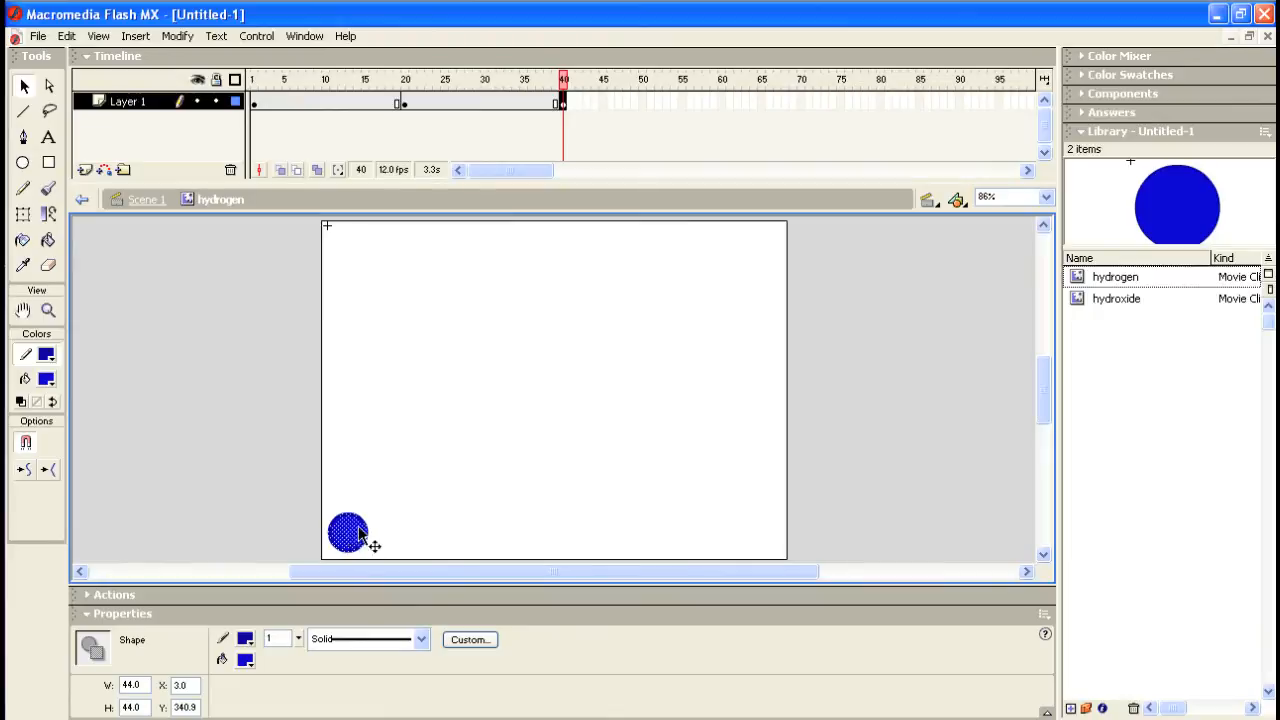
drag(359, 535, 764, 250)
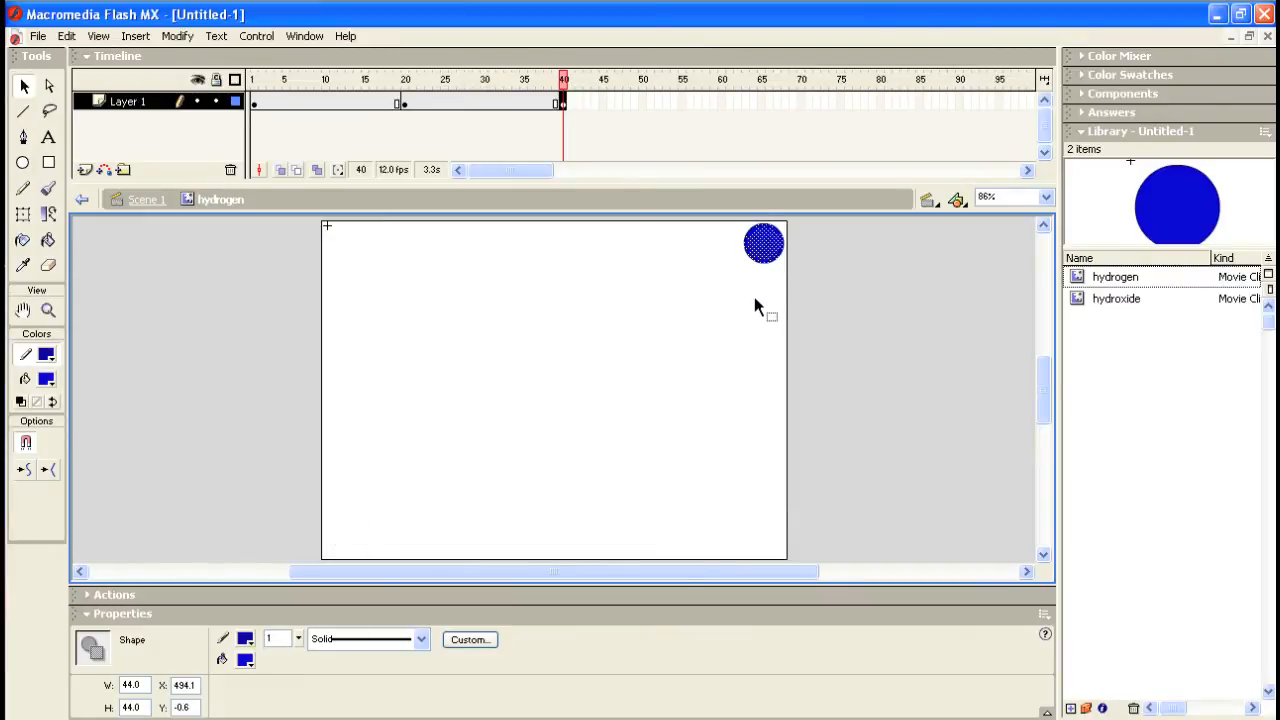
click(755, 306)
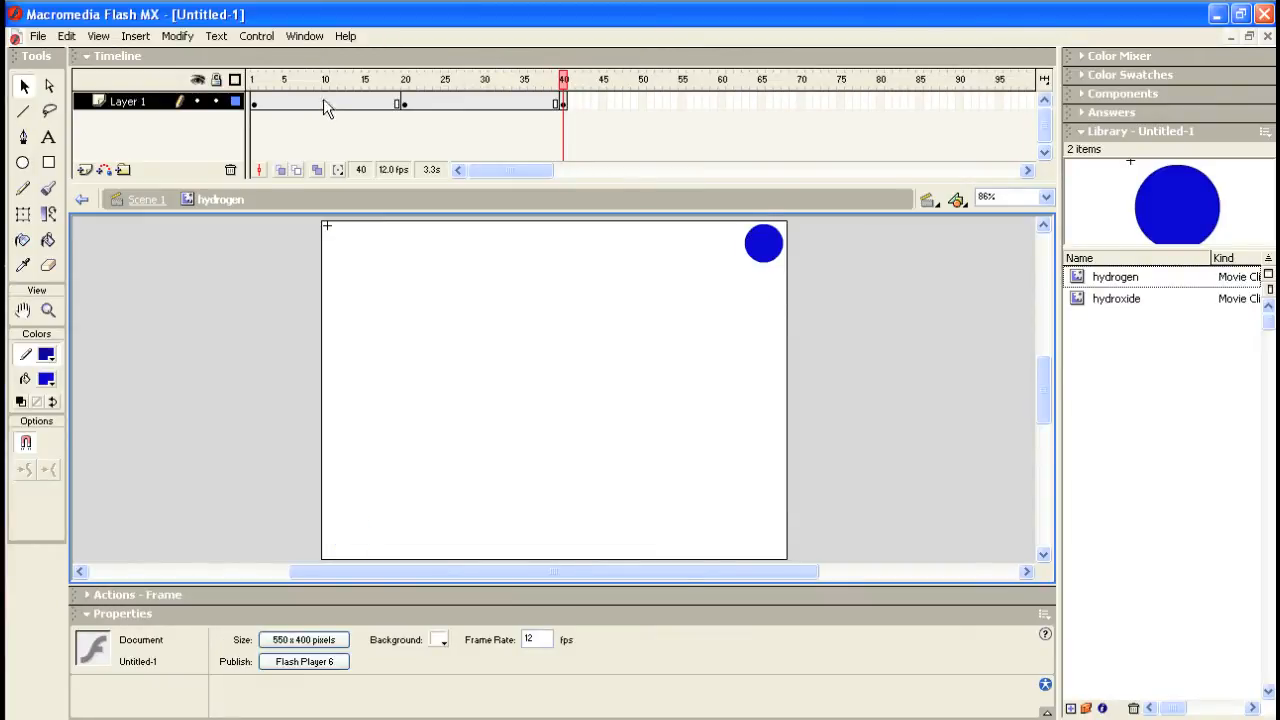
Insert a keyframe at frame 60 and move its circle straight down to the stage's lower-right corner, about X 494 and Y 342.
click(382, 84)
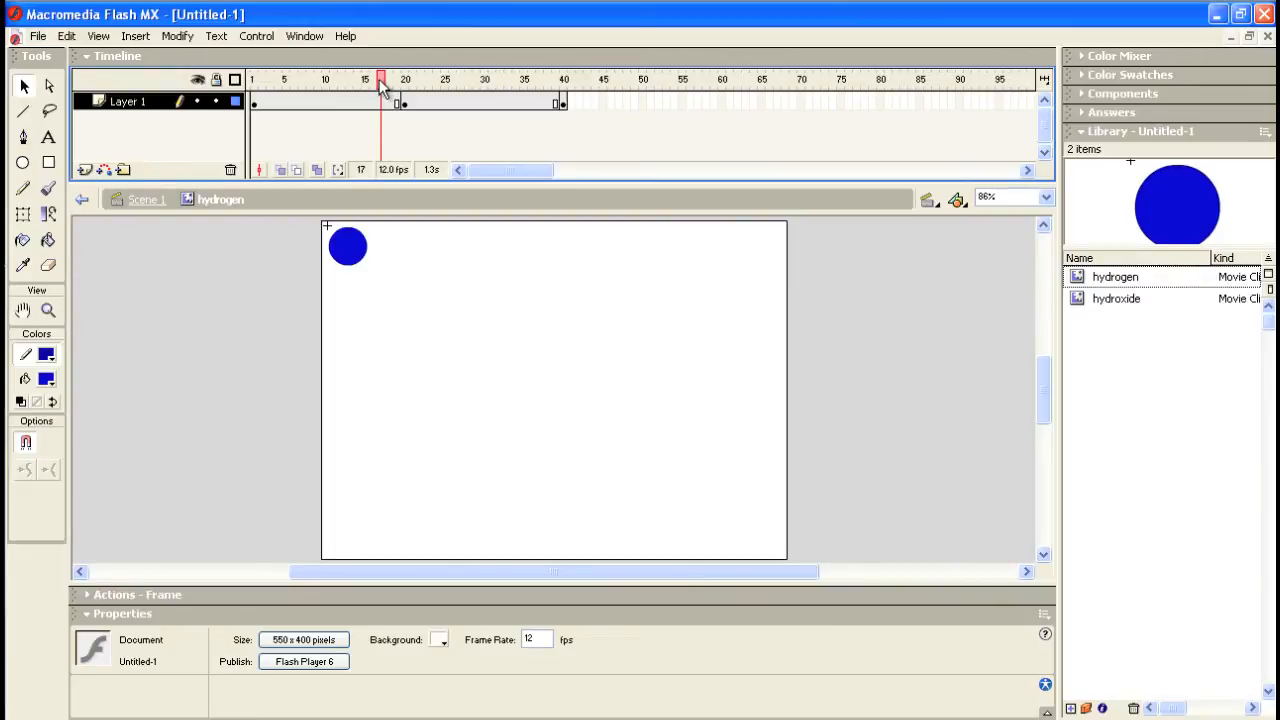
click(470, 84)
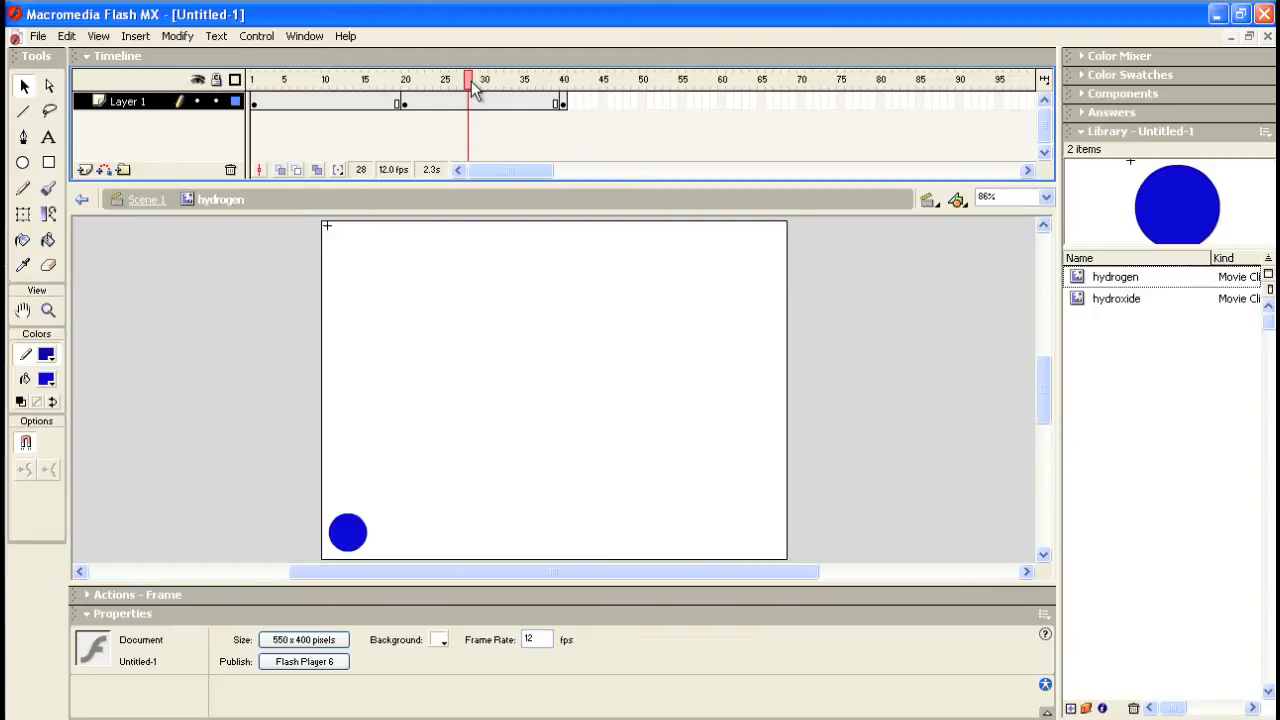
click(563, 102)
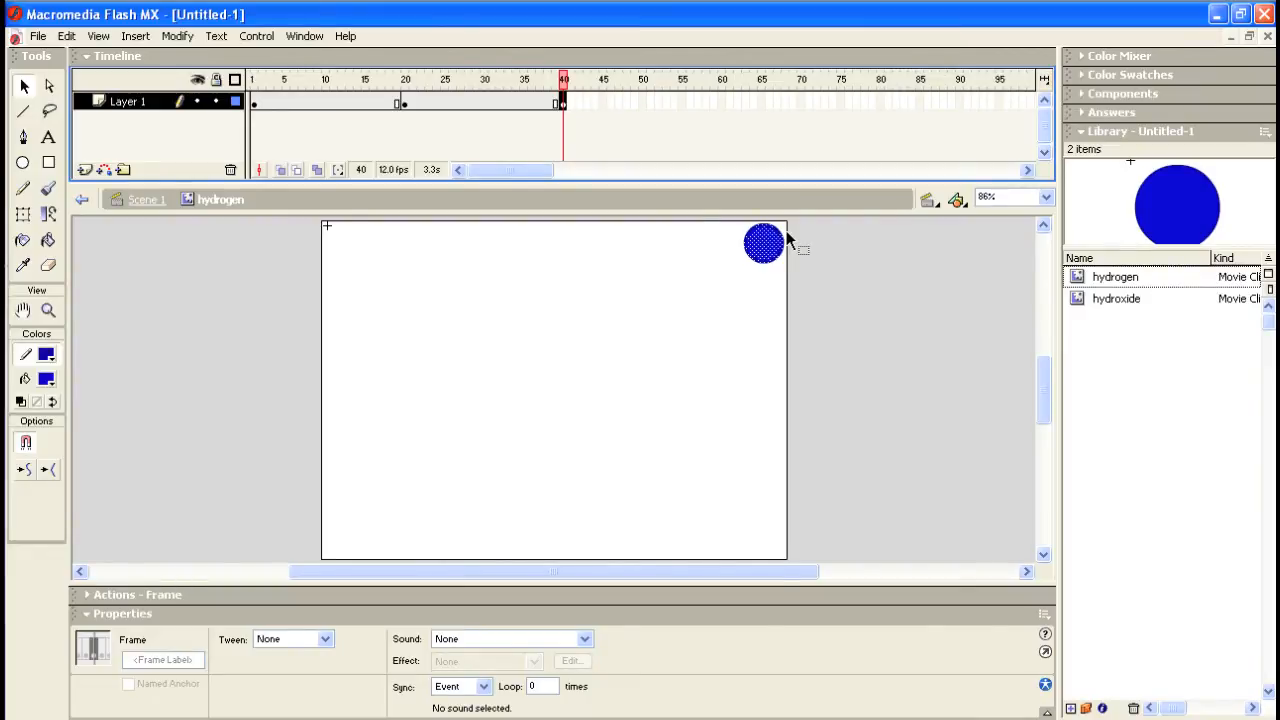
click(722, 102)
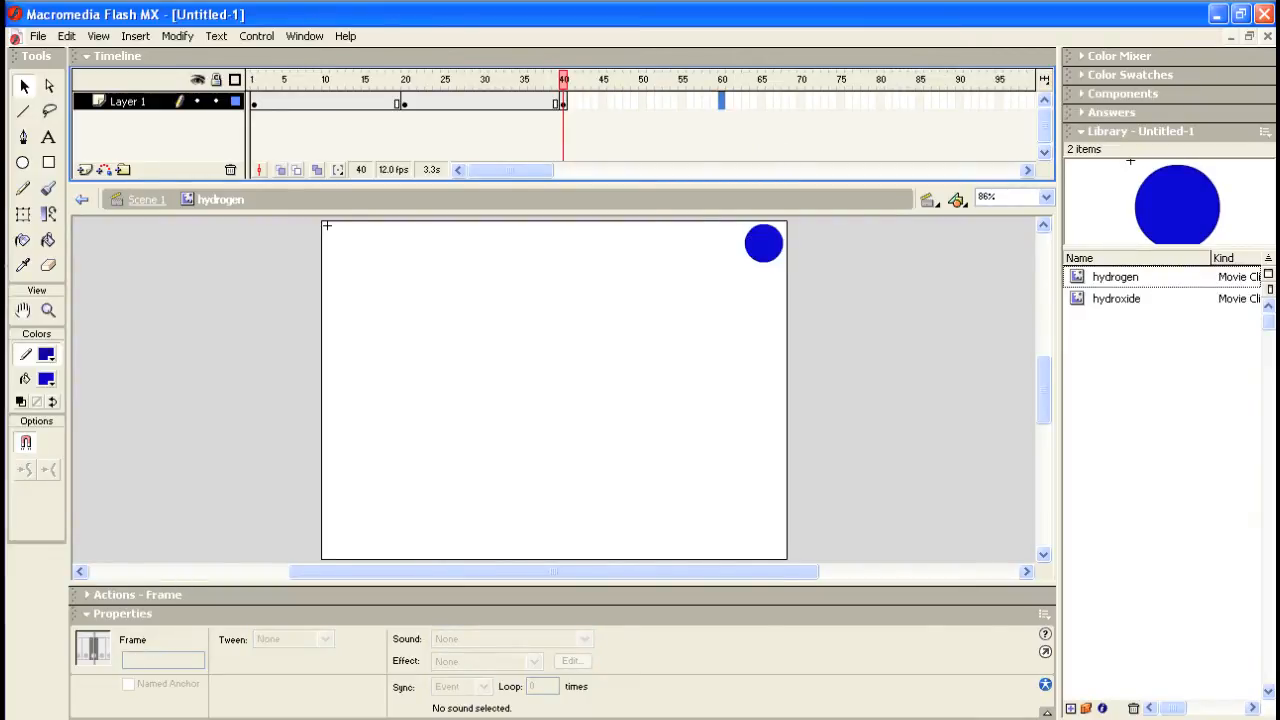
click(136, 36)
click(166, 205)
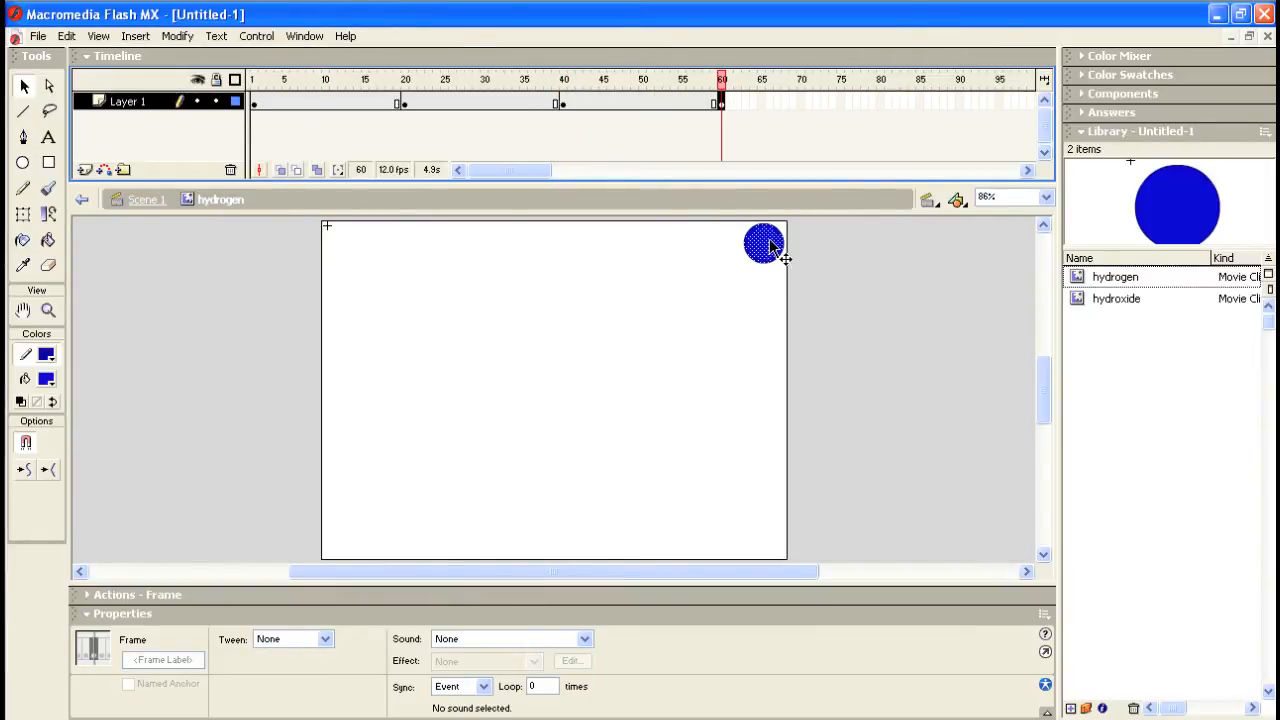
drag(771, 245, 765, 538)
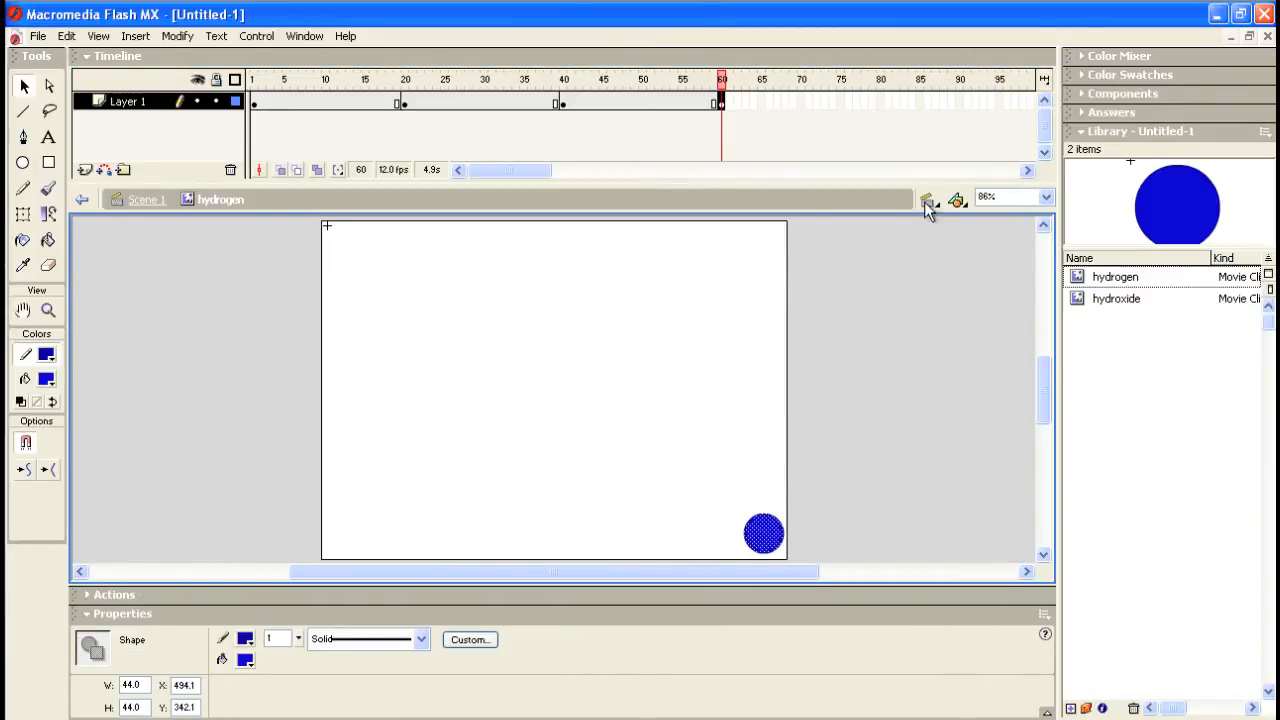
Insert a keyframe at frame 80 and move its circle to the stage's upper-left corner, about X 2 and Y 2.
click(881, 102)
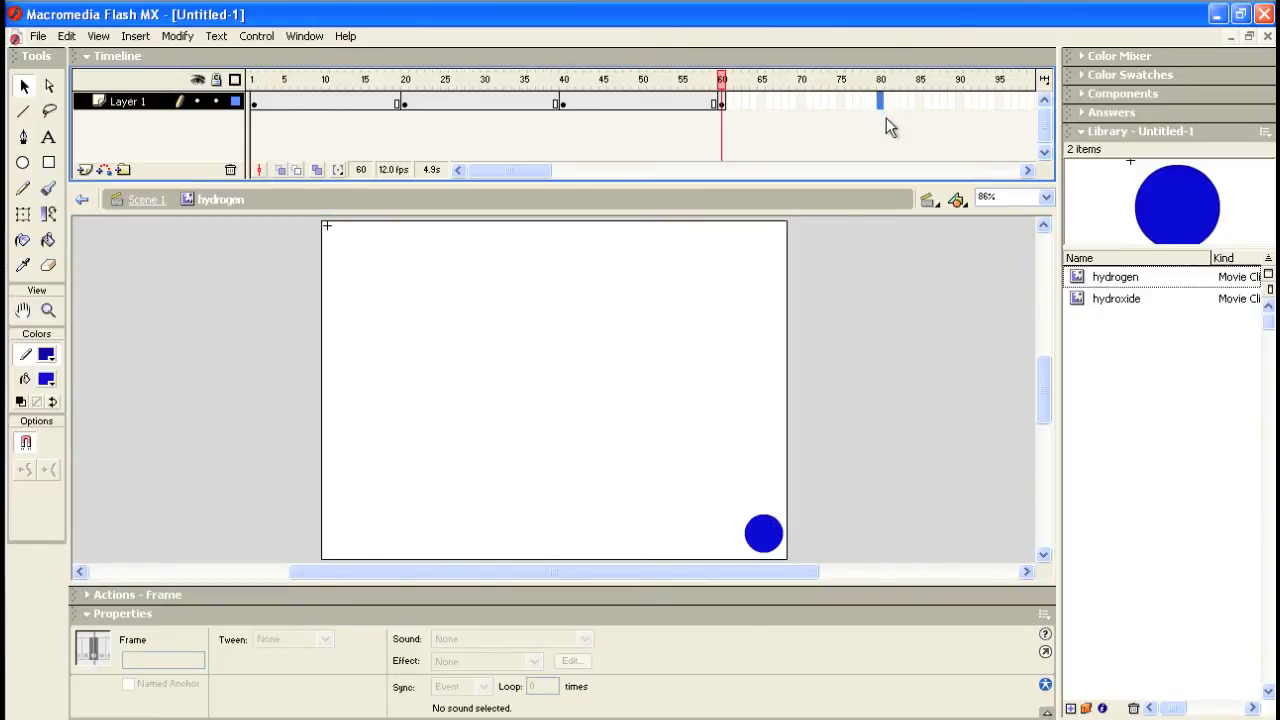
click(130, 36)
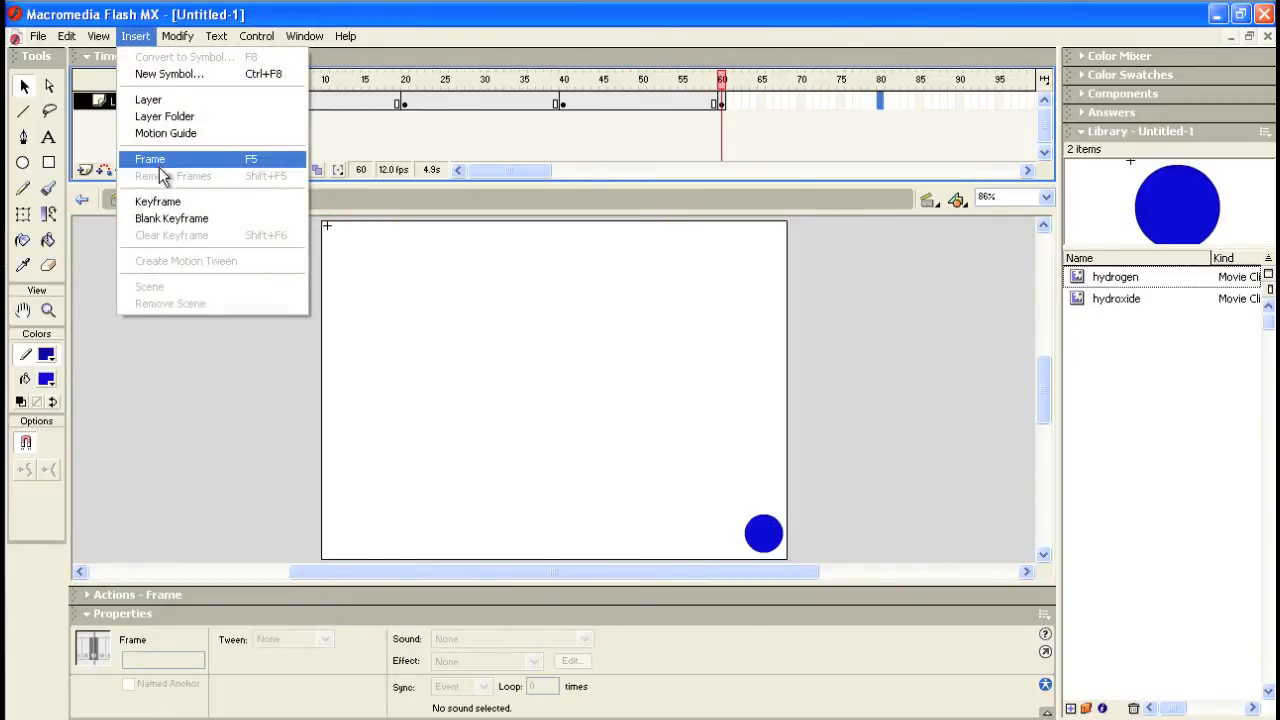
click(167, 202)
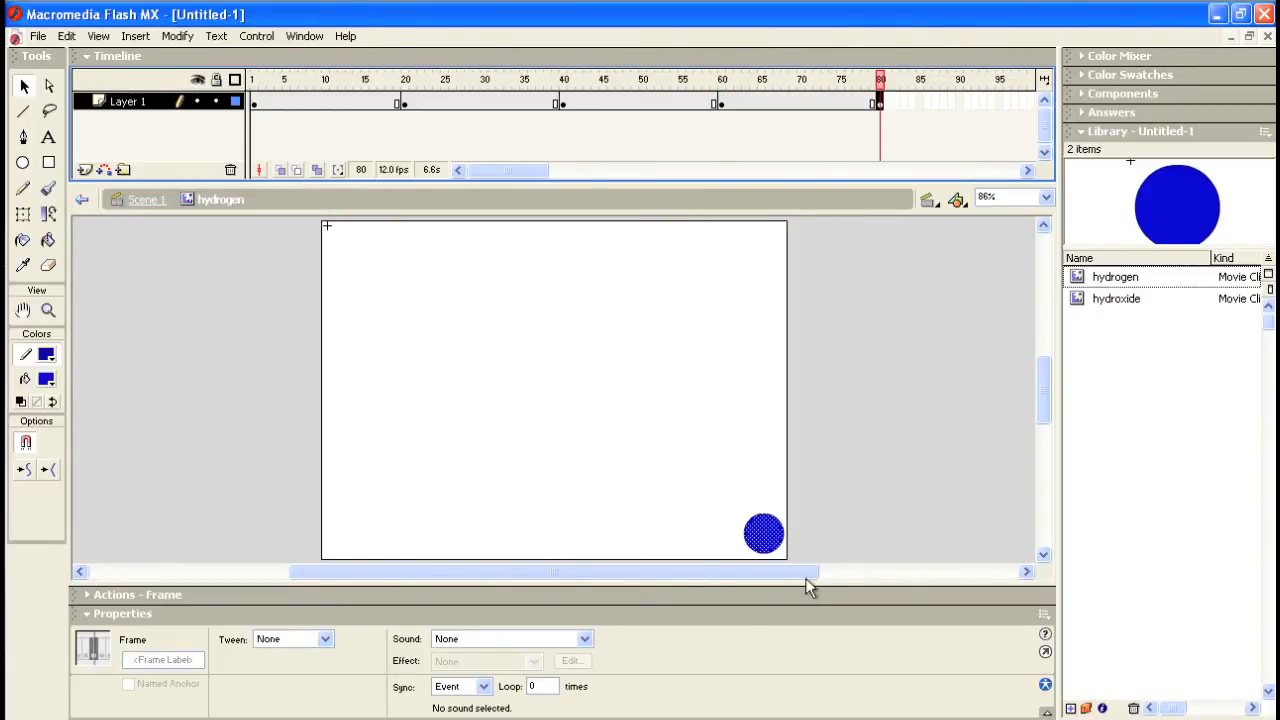
drag(777, 543, 352, 250)
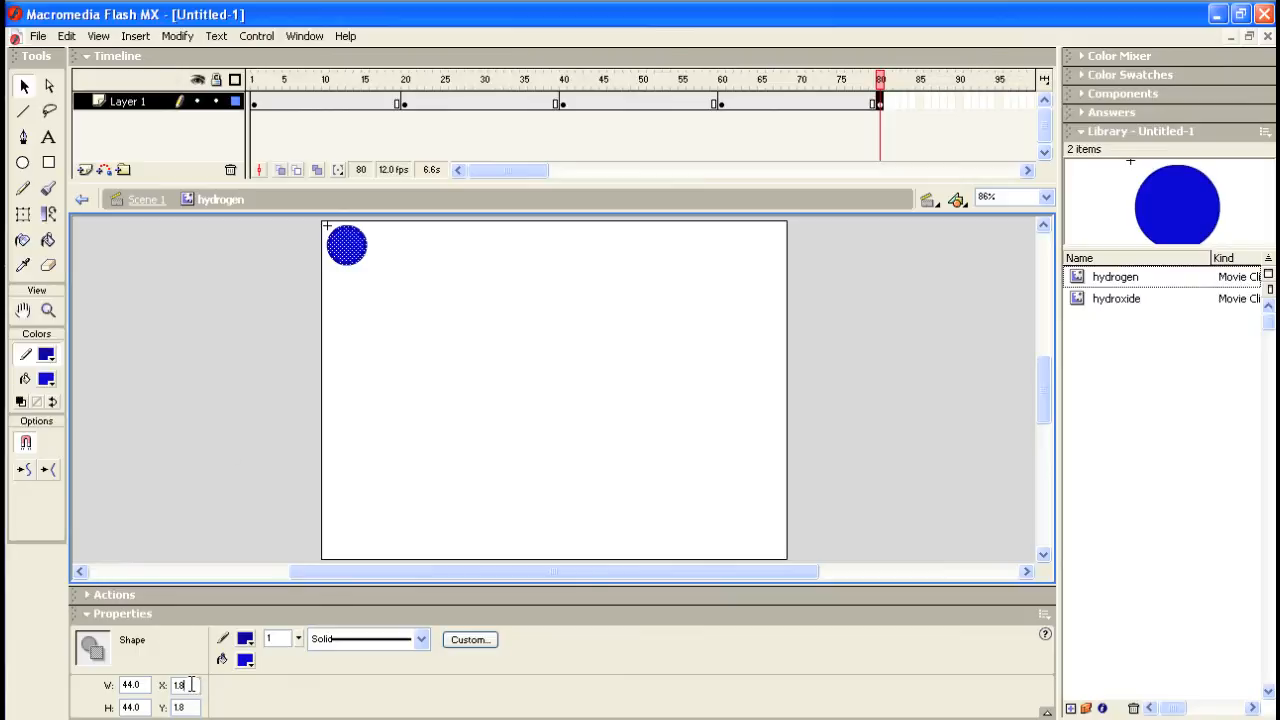
Set the frame 80 circle's position to exactly X 3 and Y 3.
drag(192, 685, 171, 690)
text(3)
click(189, 707)
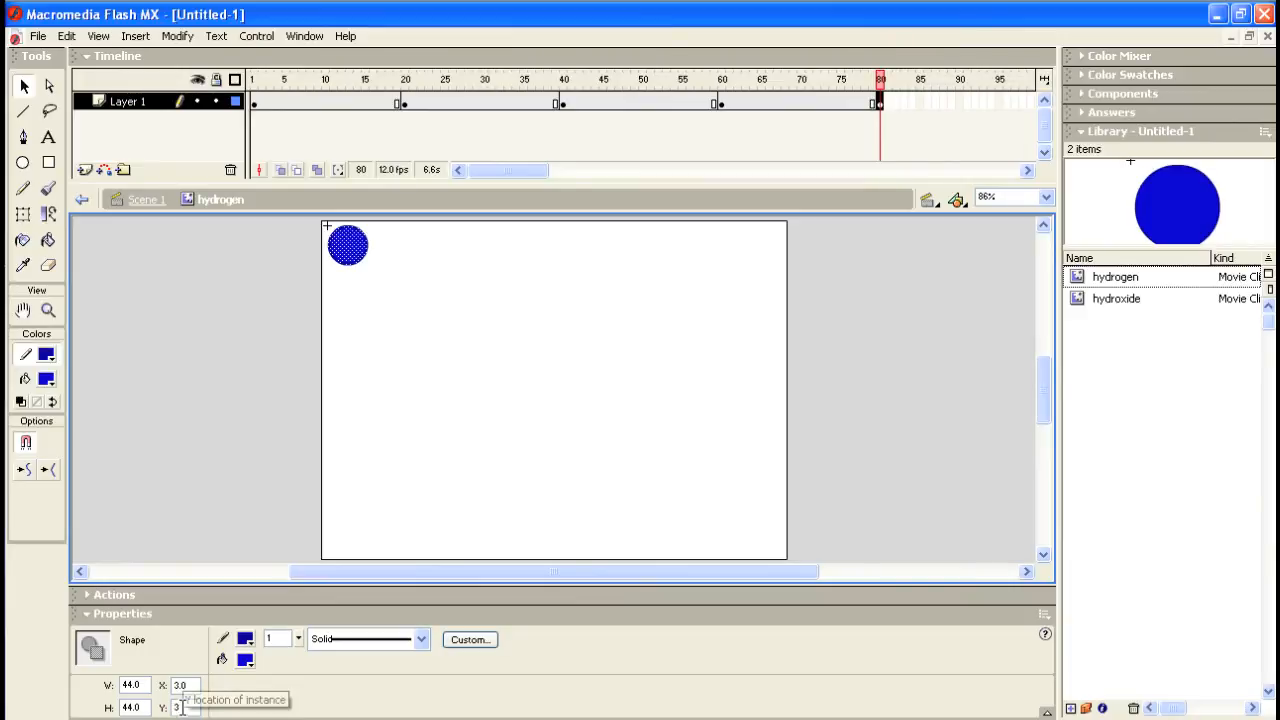
key(Return)
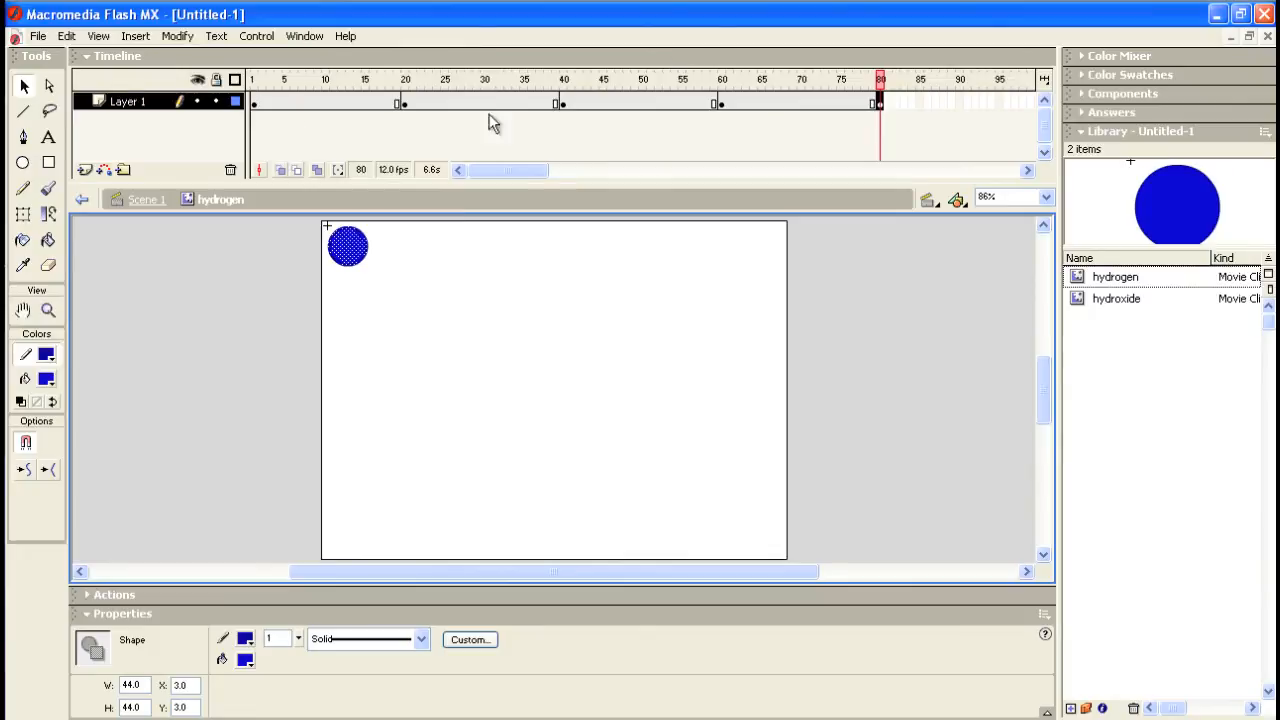
Examine the circle's position in each span between keyframes, and play the hydrogen animation from frame 1 twice.
click(335, 81)
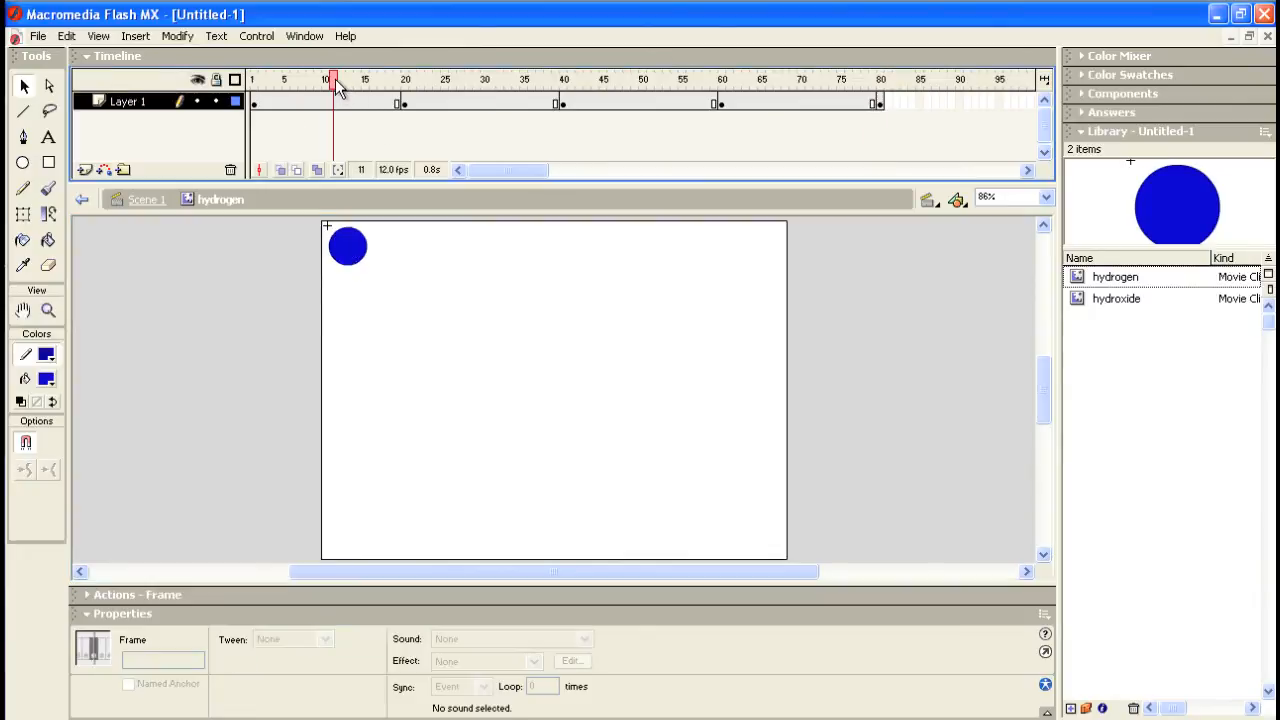
click(480, 80)
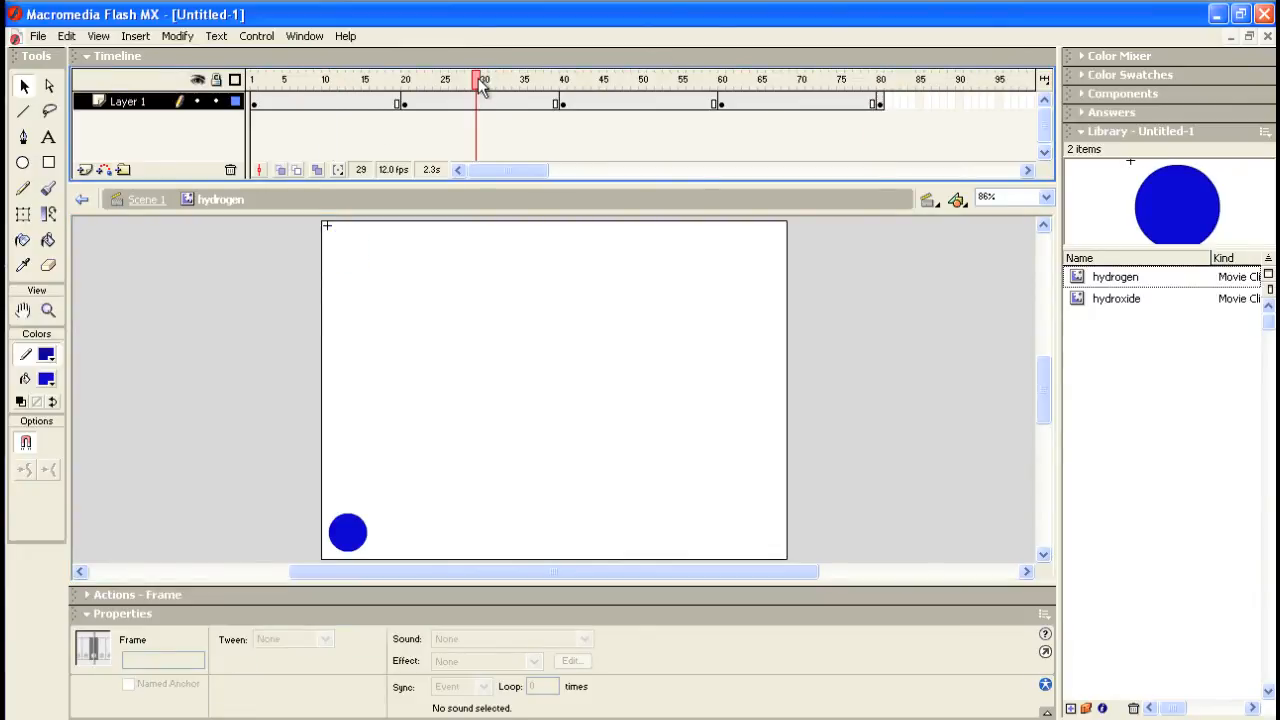
click(620, 82)
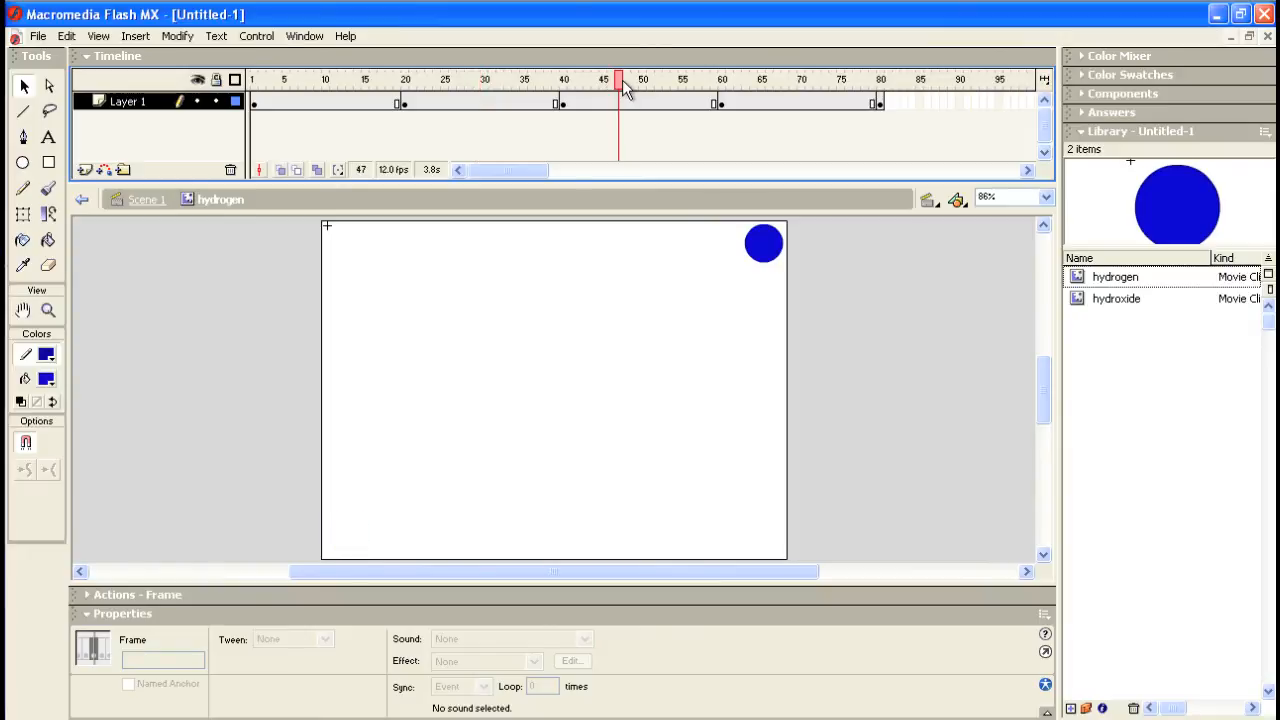
click(800, 82)
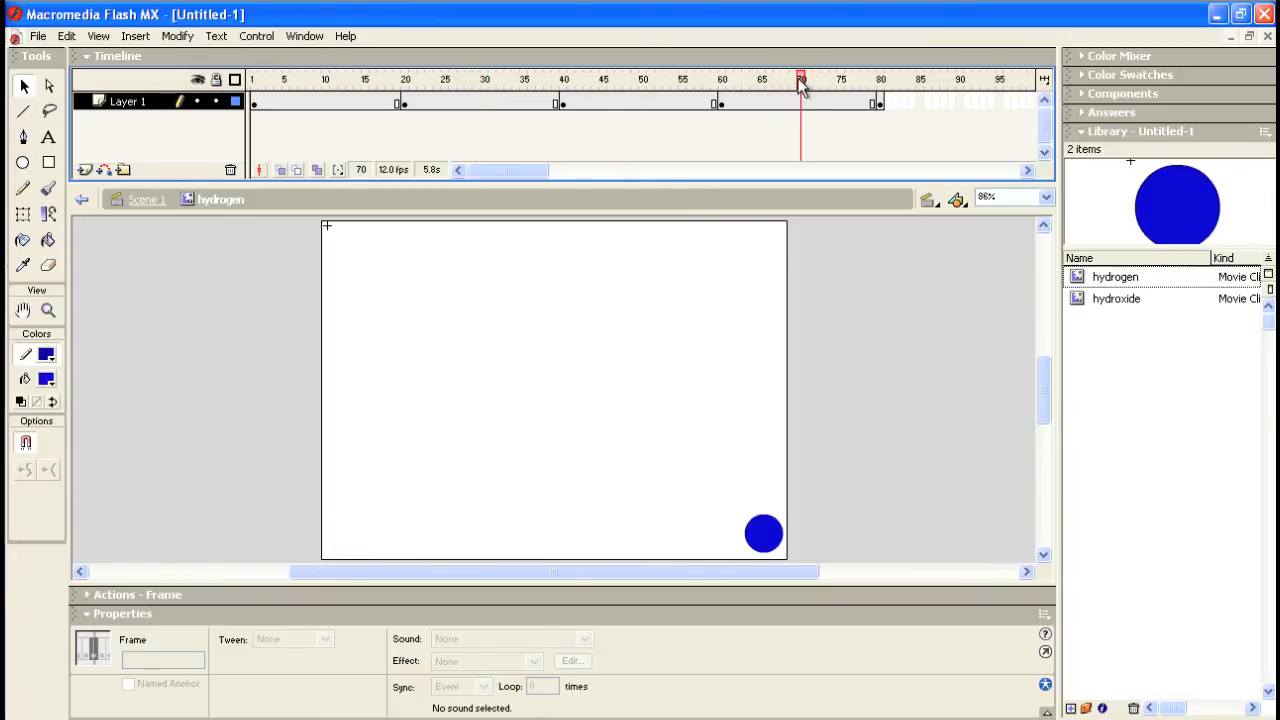
click(880, 82)
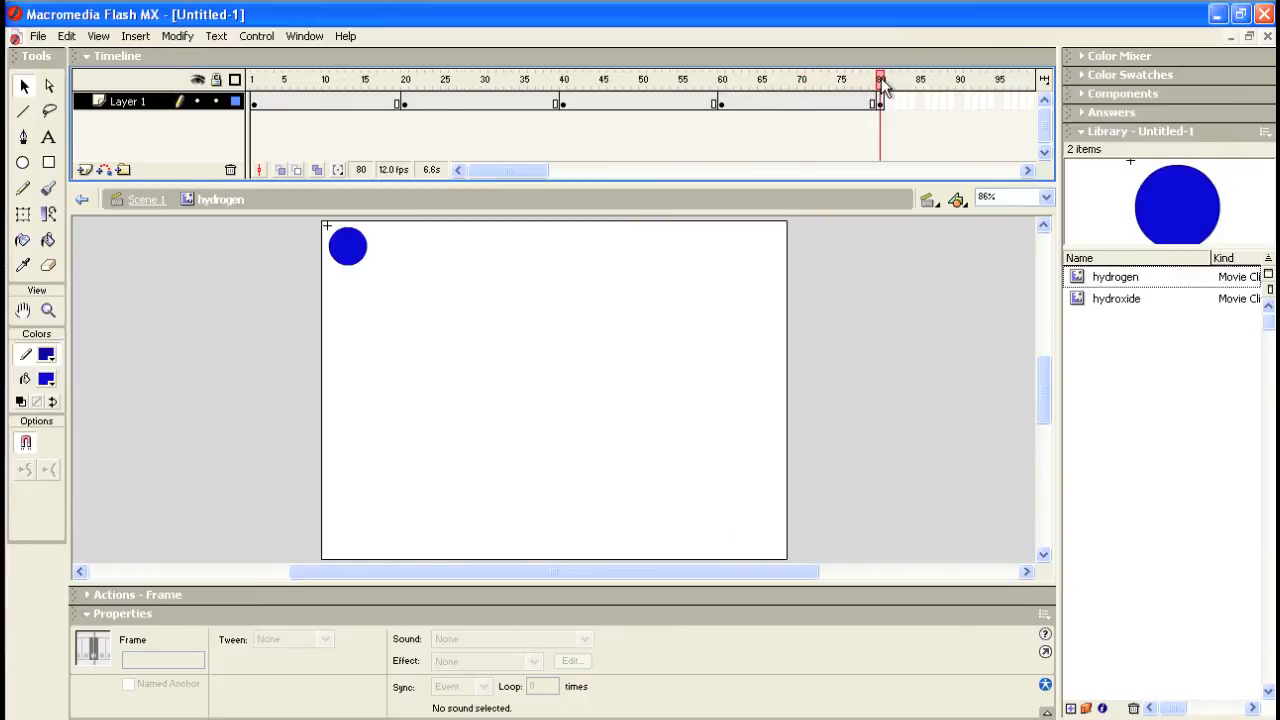
click(255, 82)
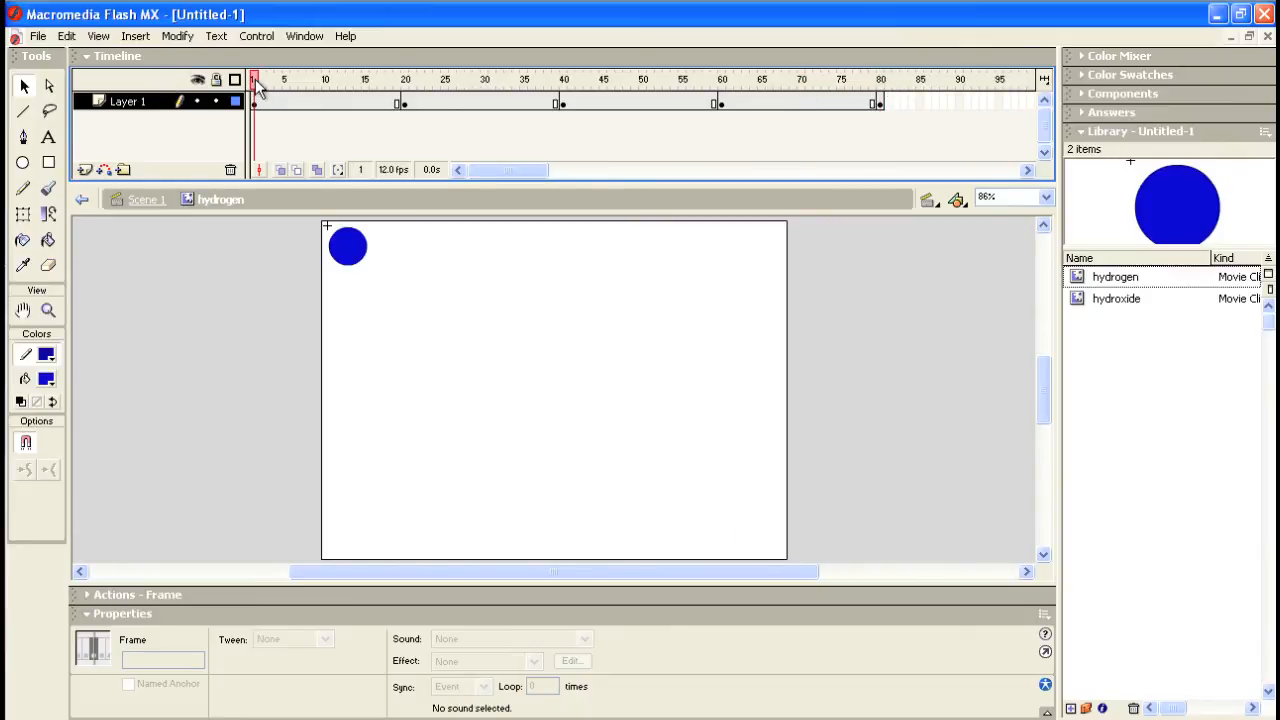
key(Return)
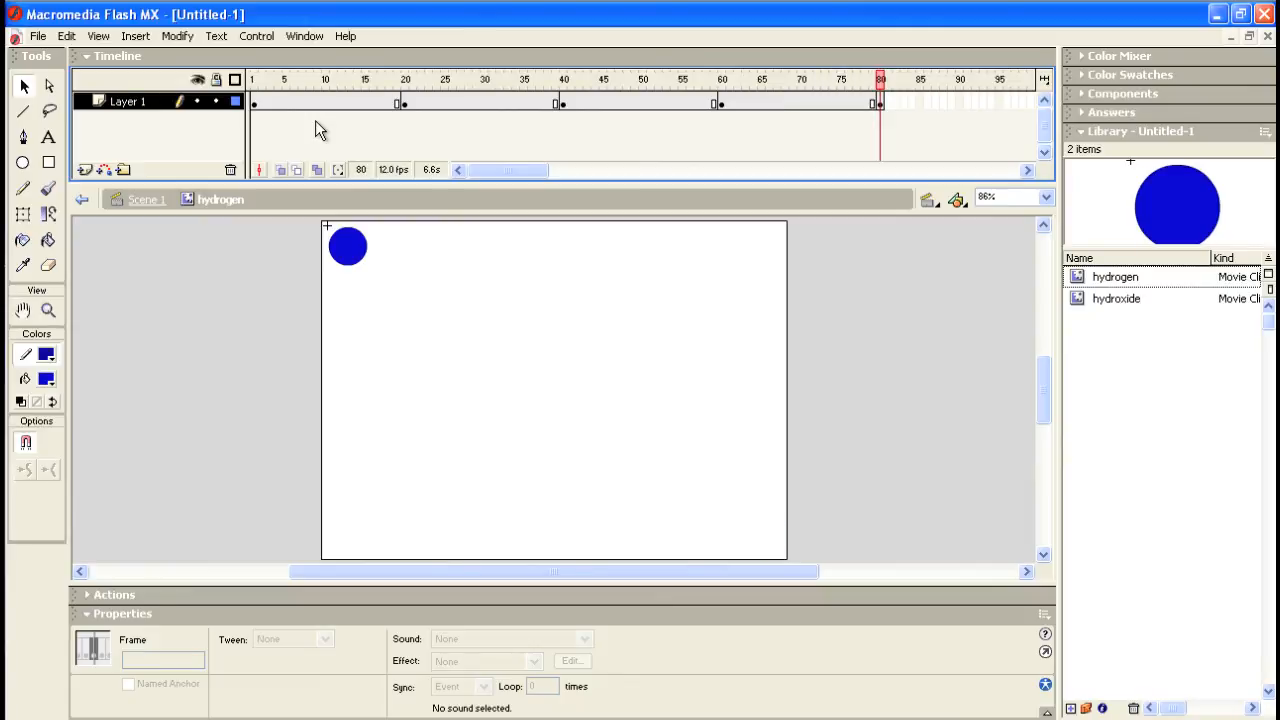
click(260, 81)
click(255, 82)
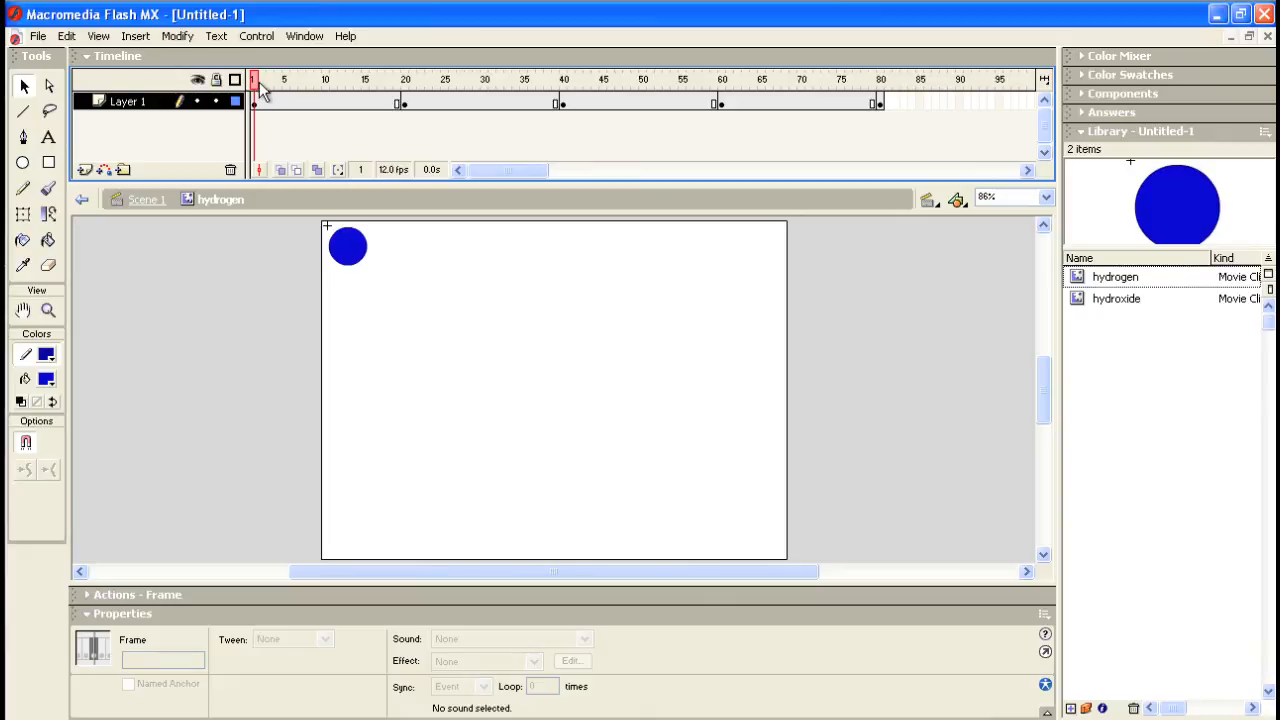
key(Return)
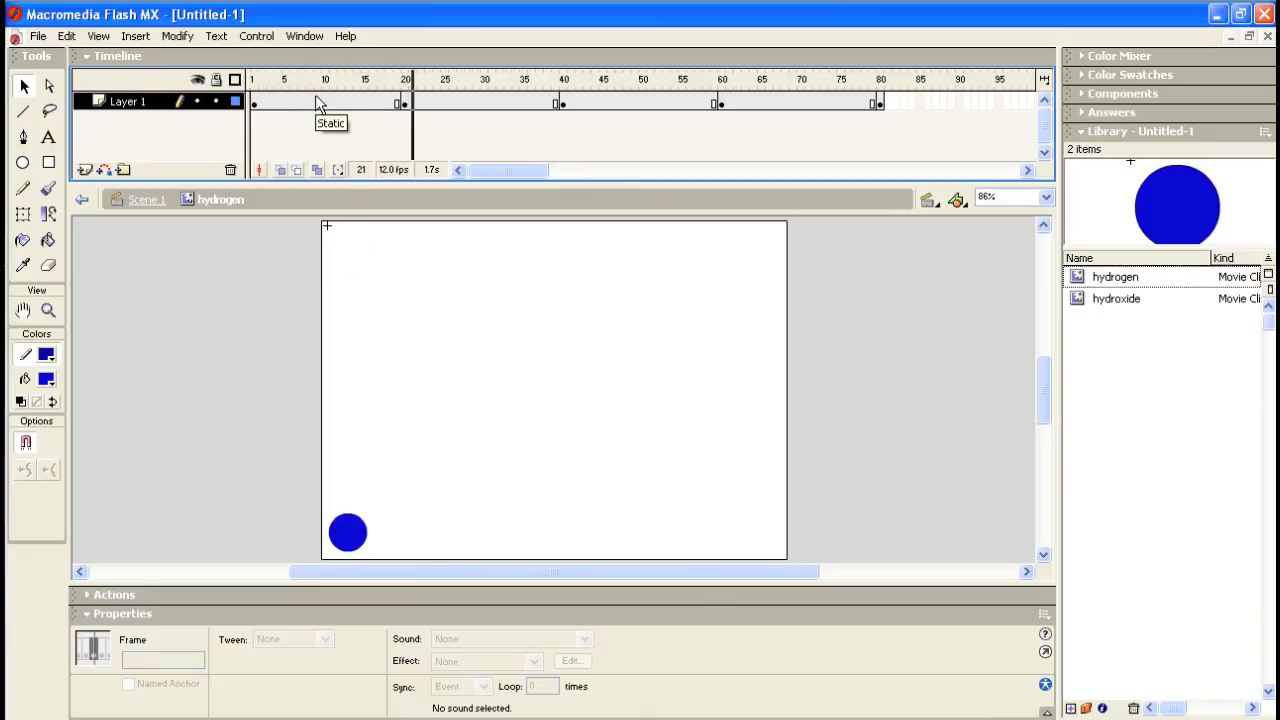